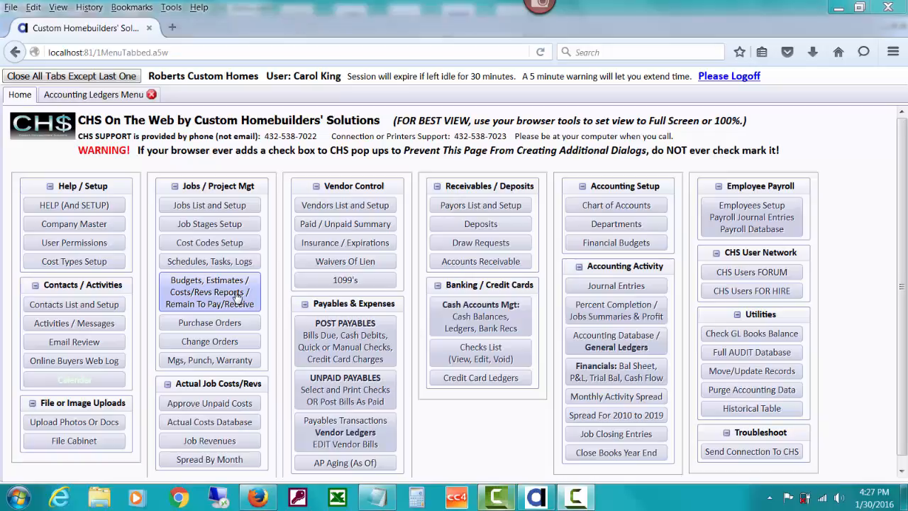
Open the actual cost and revenue reports window for job VISTAV3811 from the job budgets list, review it, and close it
click(236, 297)
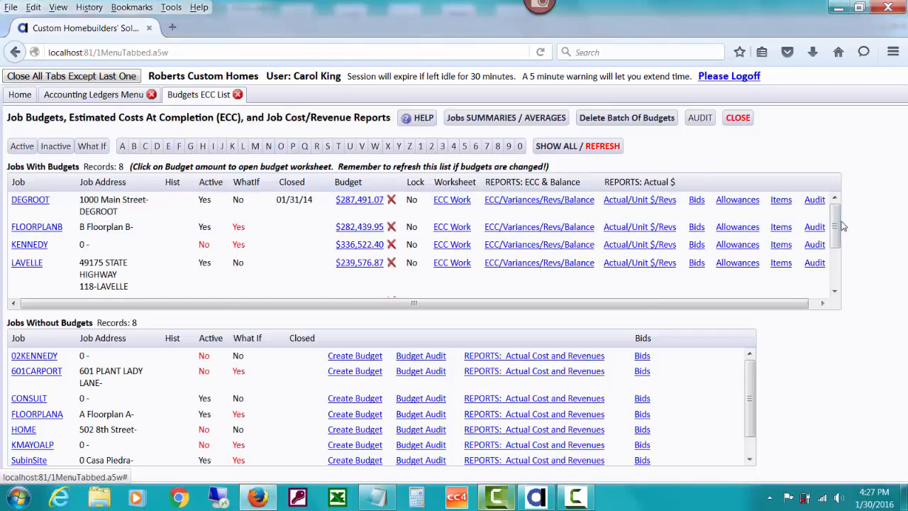
drag(836, 216, 838, 284)
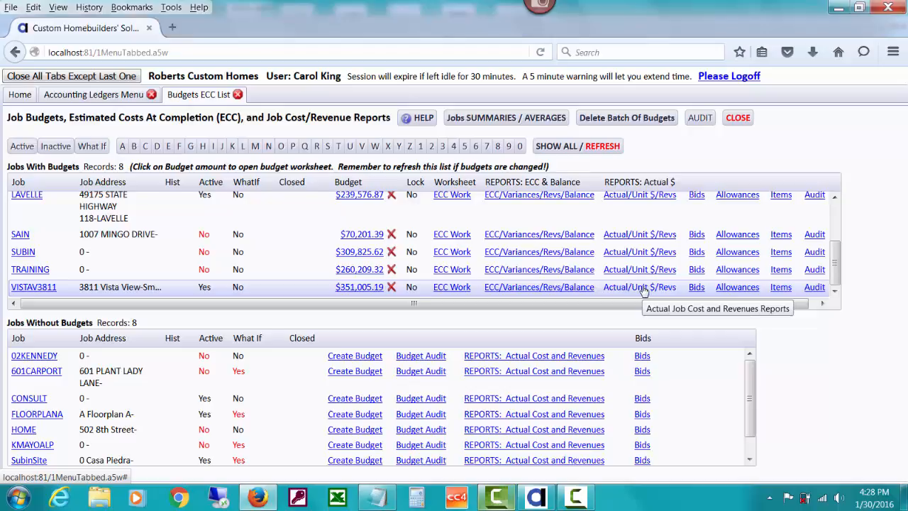
click(644, 288)
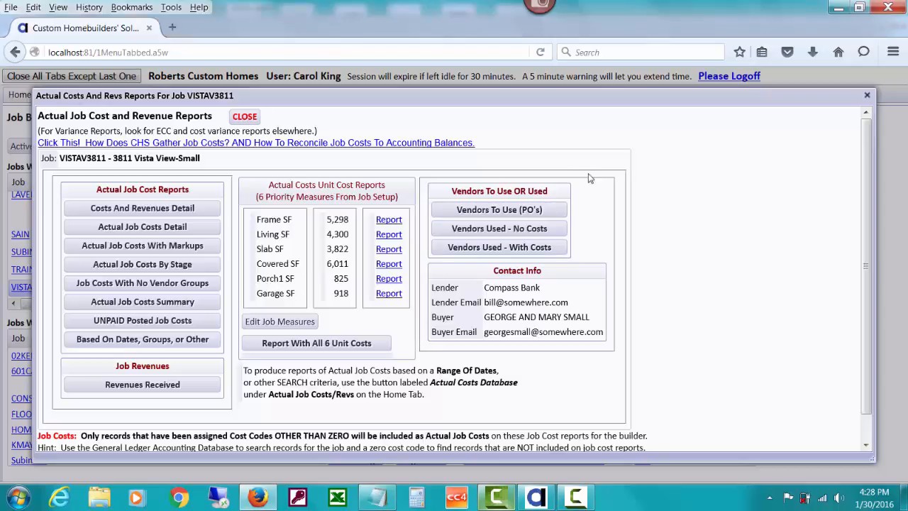
click(245, 116)
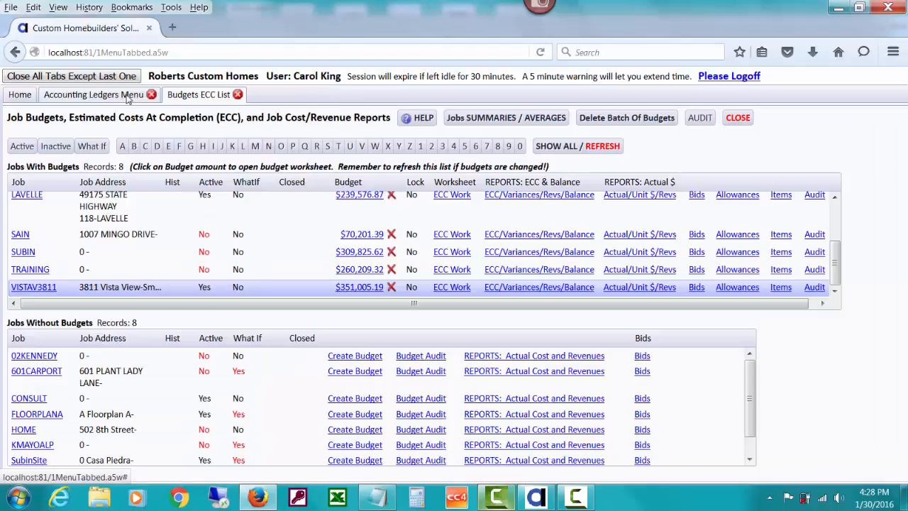
Open the posted actual job costs menu from the home page and return to the home page
click(30, 98)
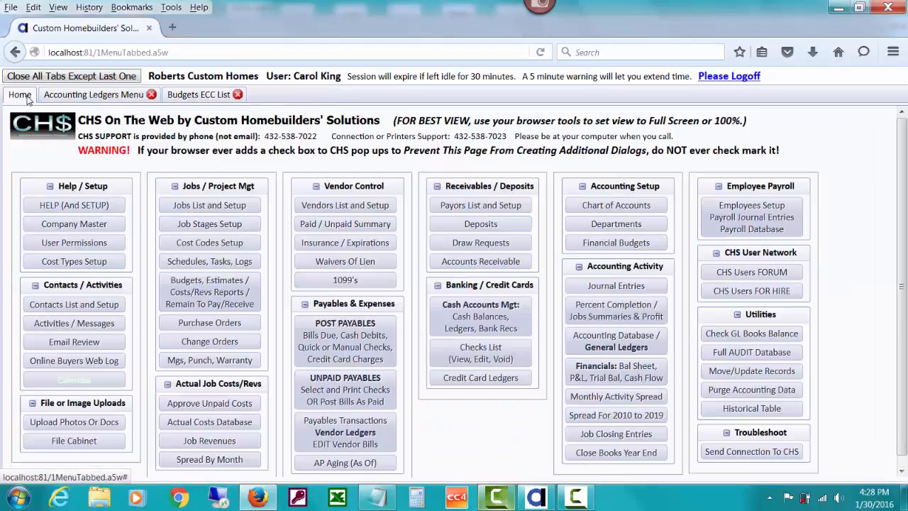
click(214, 426)
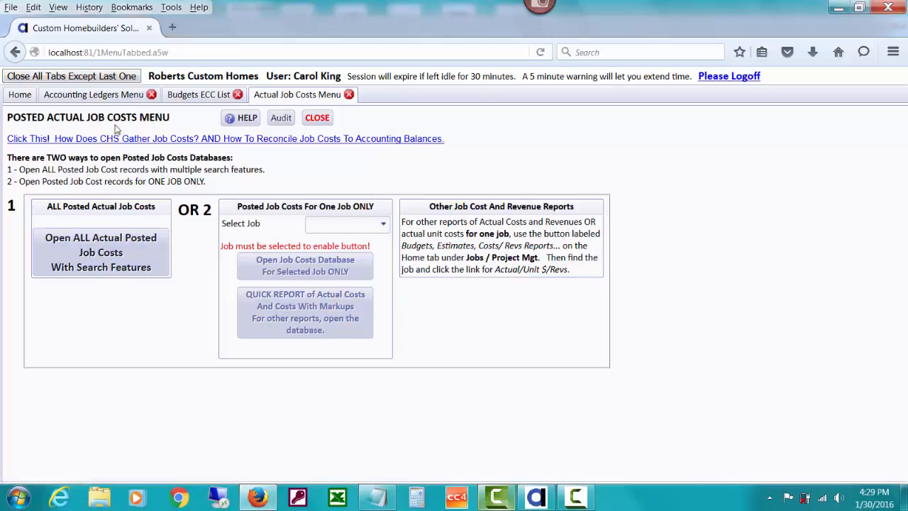
click(31, 95)
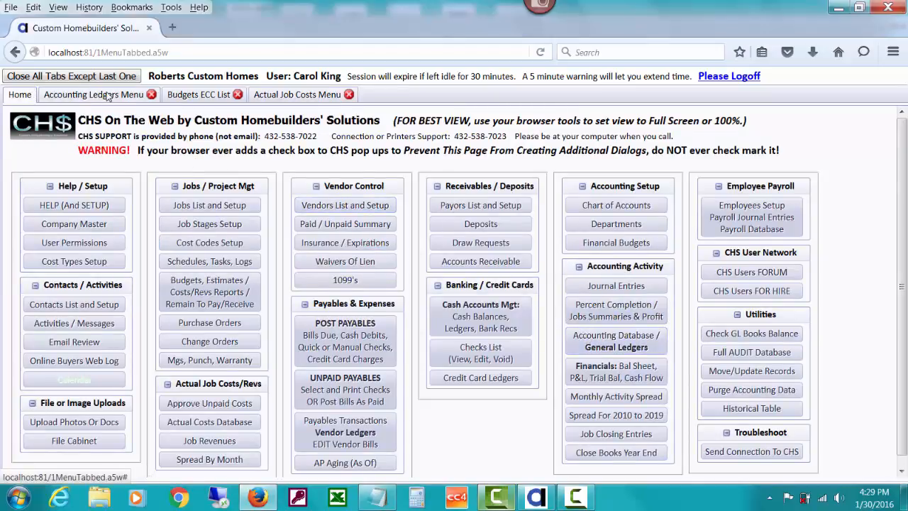
Review the accounting transactions for job VISTAV3811 with cost code 0 using the ledger quick search criteria, and close them
click(108, 96)
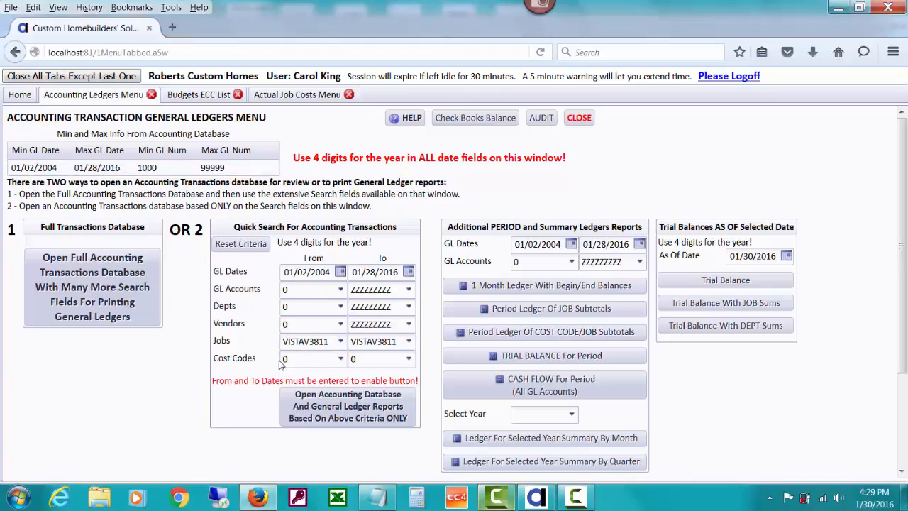
click(359, 401)
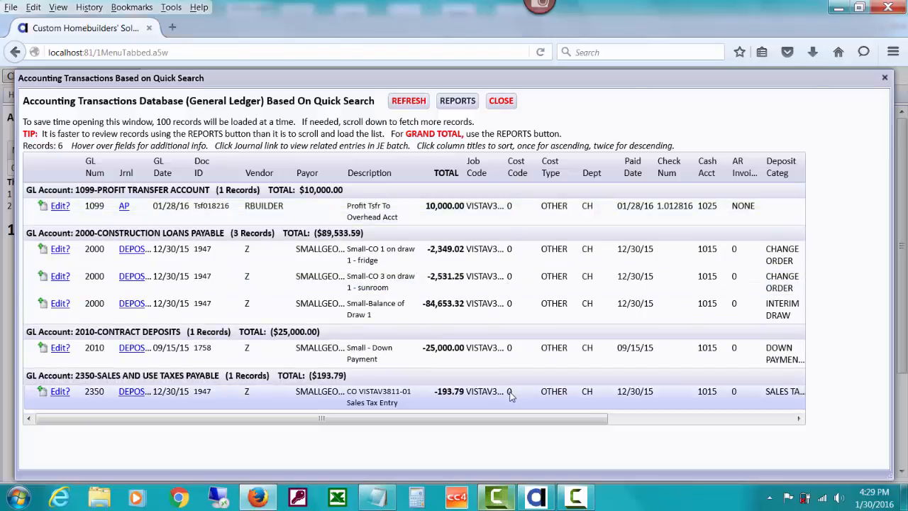
mouse_move(511, 395)
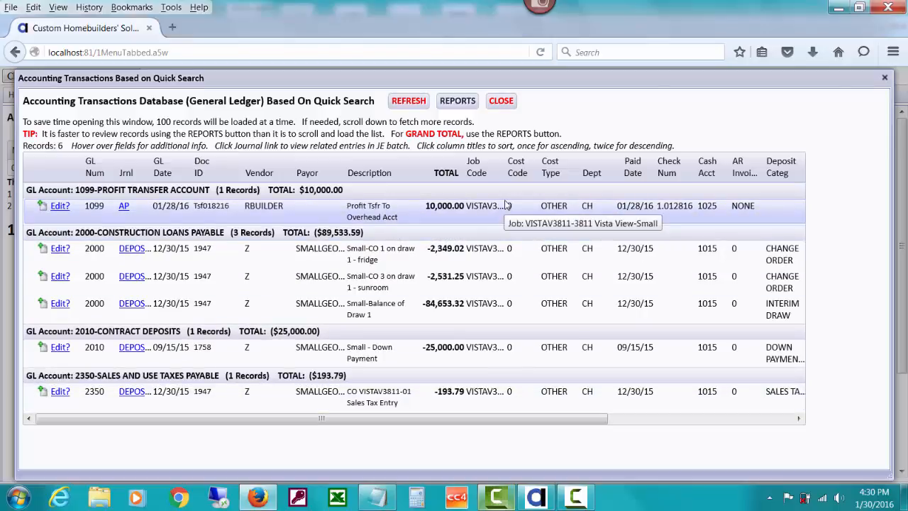
click(495, 101)
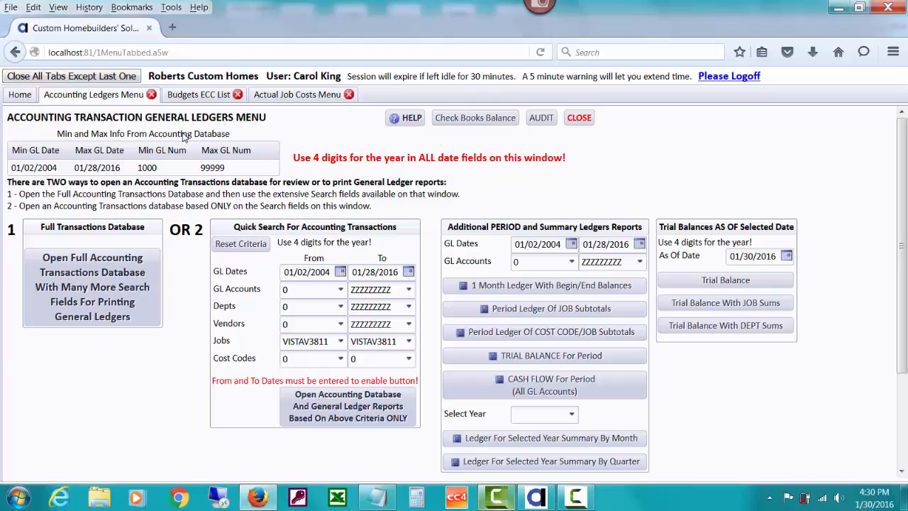
Open the database of all actual posted job costs with search features and look through its records
click(279, 98)
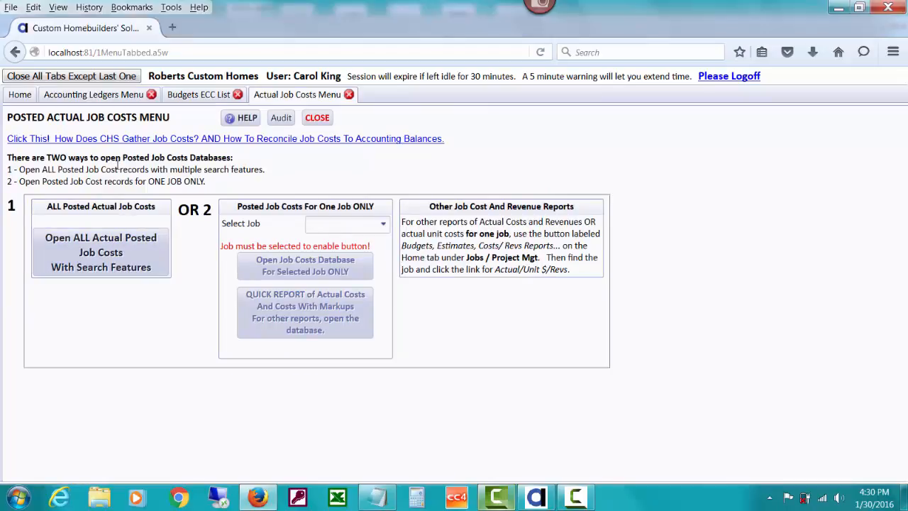
click(138, 248)
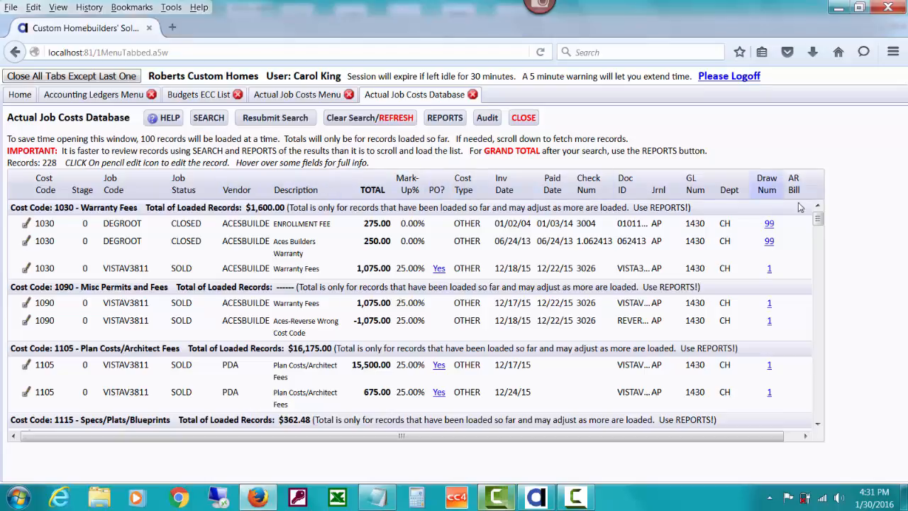
drag(818, 222, 819, 259)
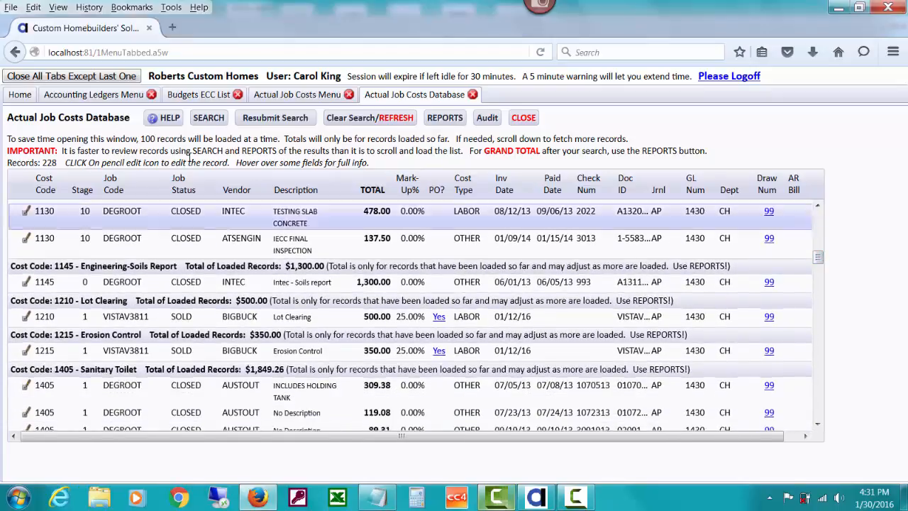
Search the actual job costs for vendor BIGBUCK-BIG BUCK CONSTRUCTION
click(202, 117)
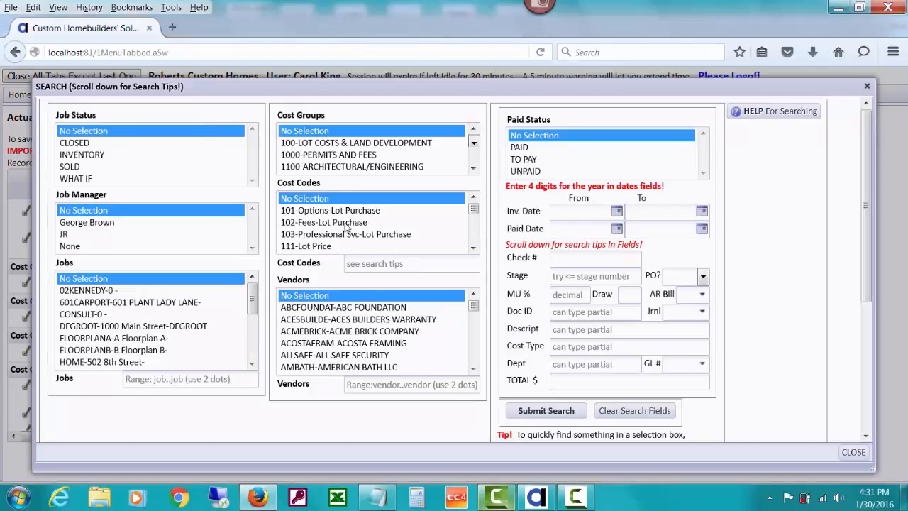
click(372, 299)
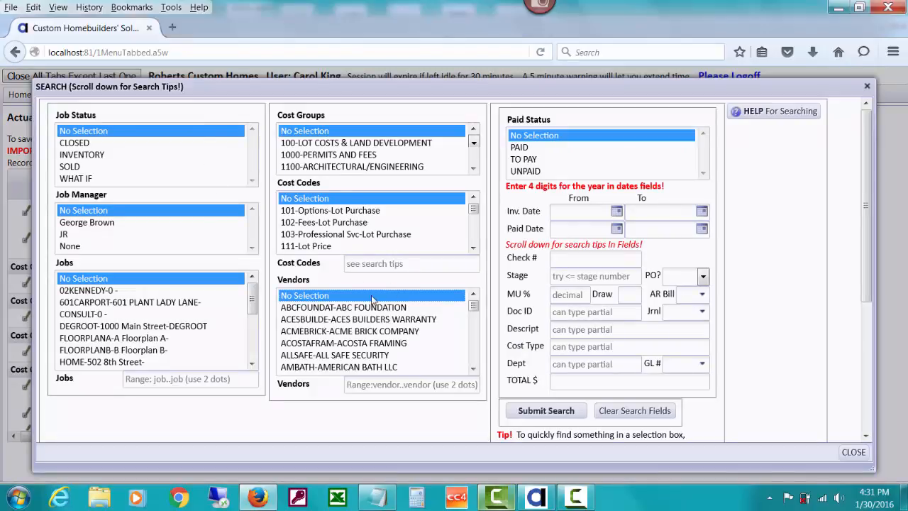
text(bi)
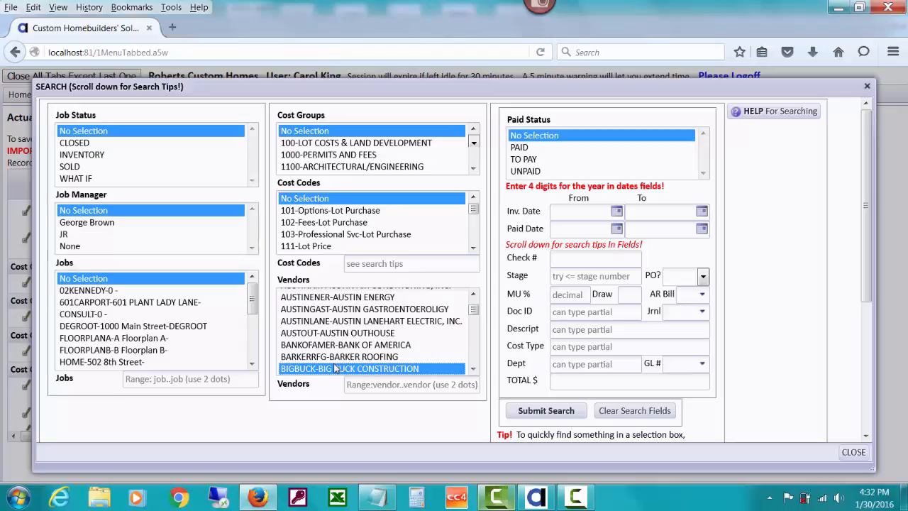
click(527, 412)
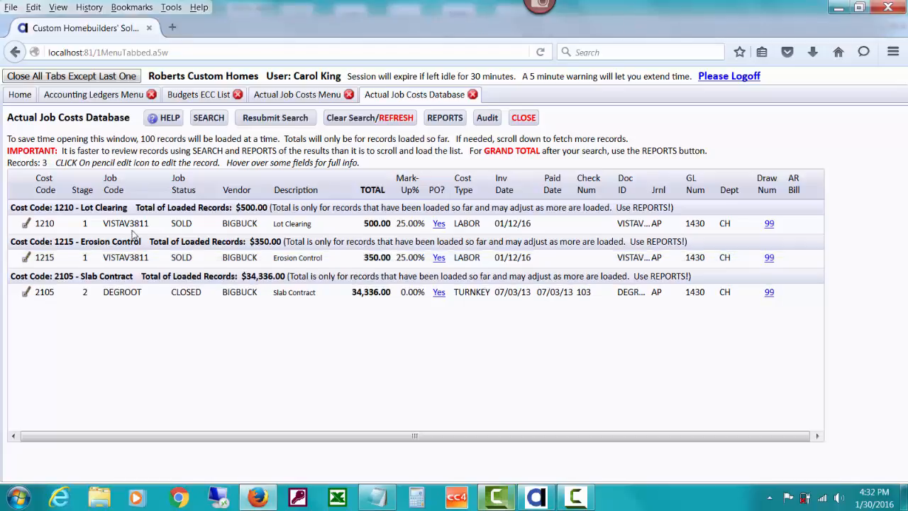
mouse_move(129, 265)
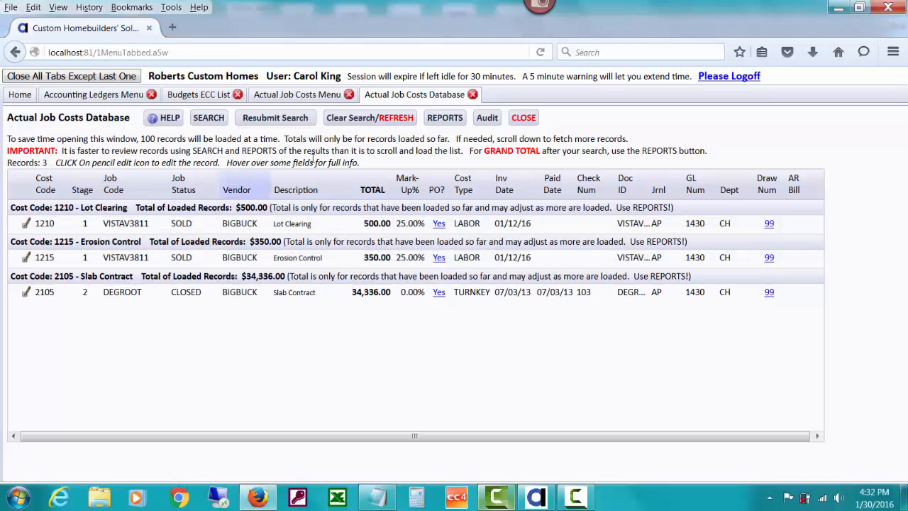
Run the Job Costs By Cost Code, Then Job report on the search results, review it through to the report total, and close it
click(455, 122)
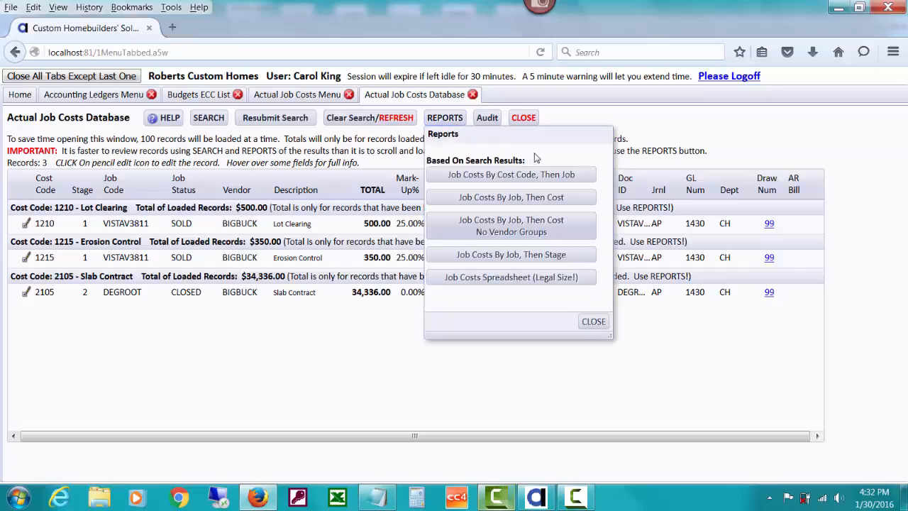
click(554, 178)
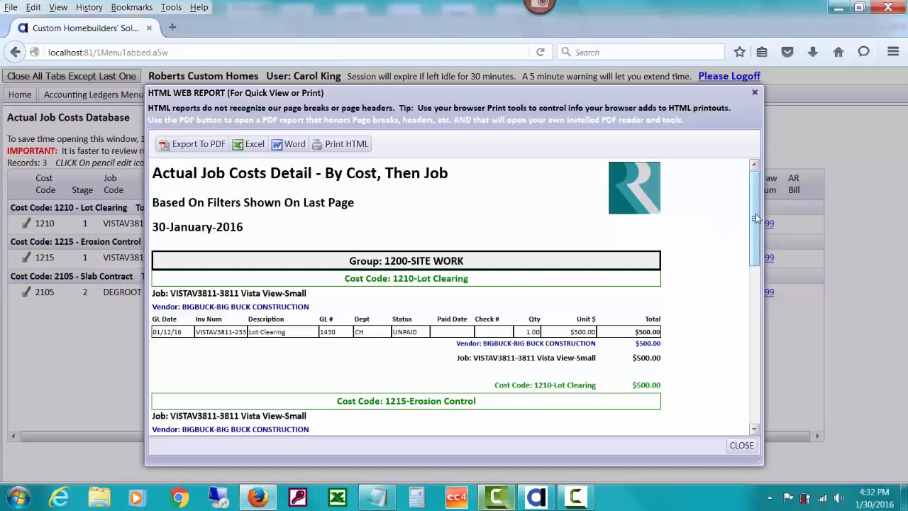
scroll(756, 218, down, 2)
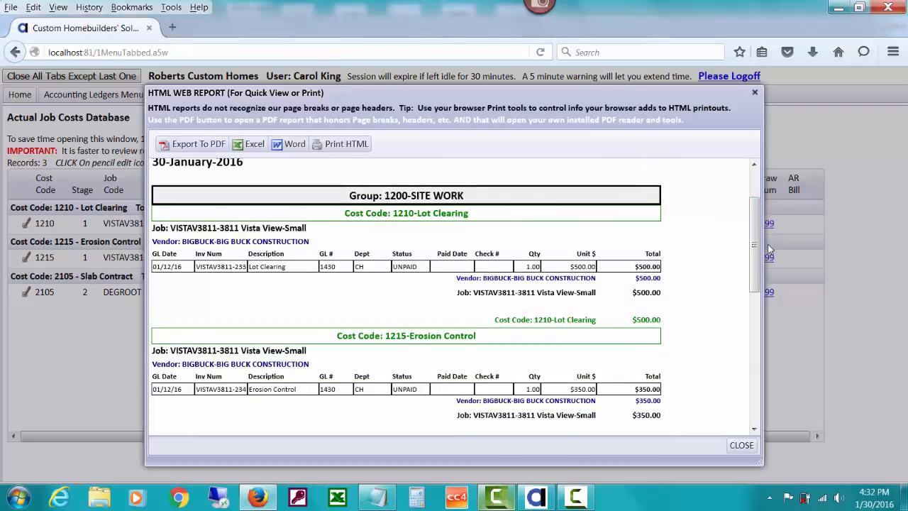
drag(756, 244, 771, 305)
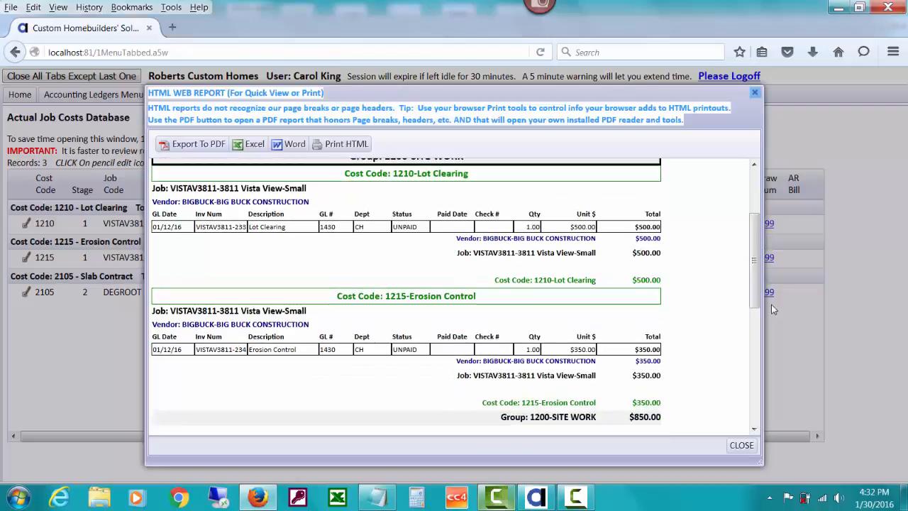
drag(757, 254, 762, 362)
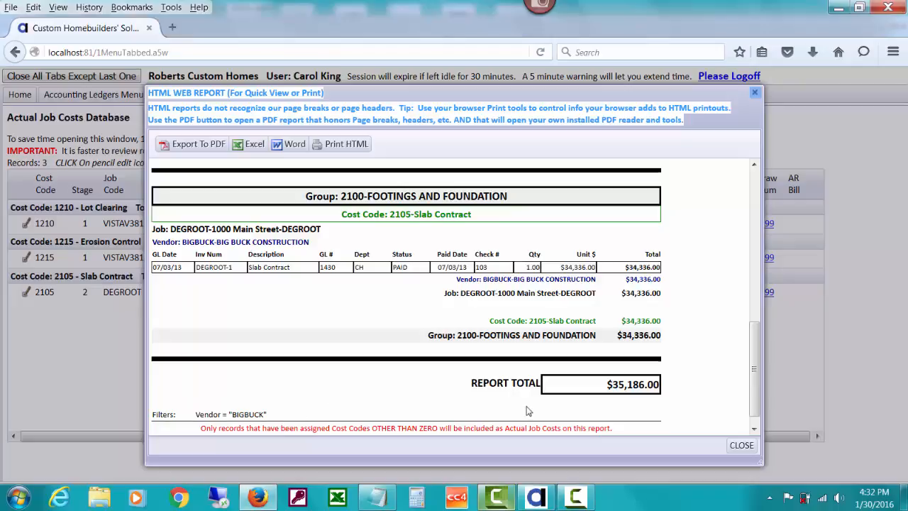
drag(755, 367, 756, 398)
click(745, 447)
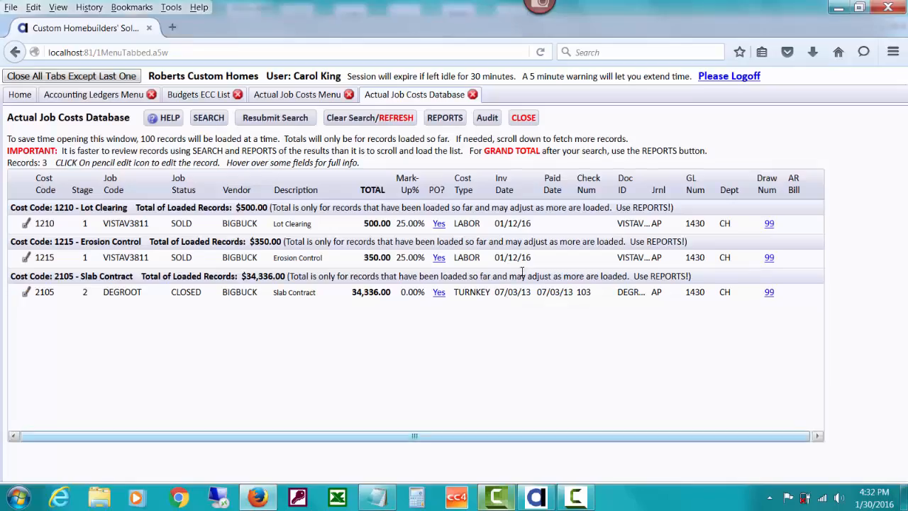
Clear the previous search criteria, search the actual job costs for cost group 3600-PLUMBING, and look through the matching records
click(209, 118)
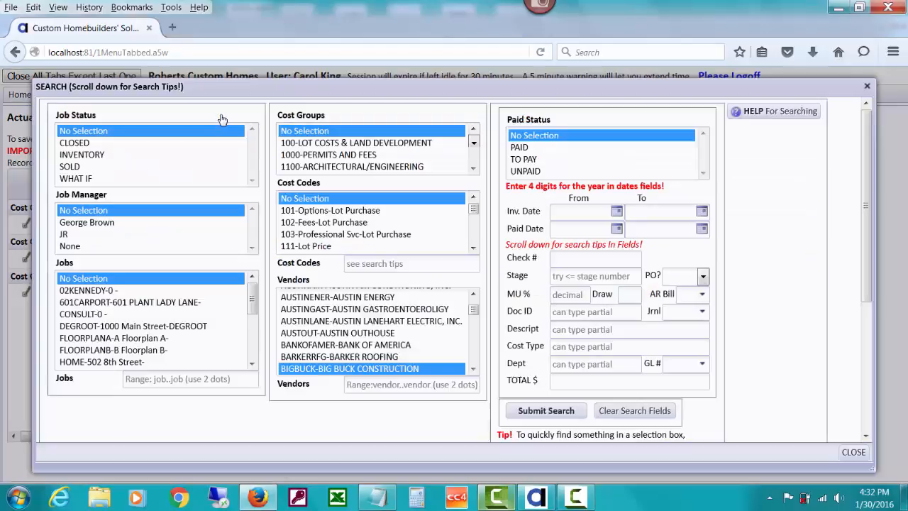
click(663, 412)
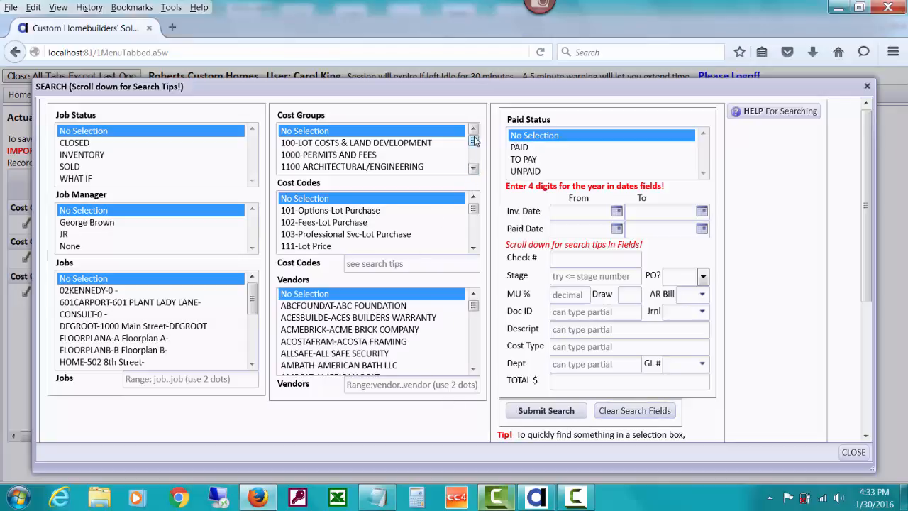
drag(474, 141, 473, 145)
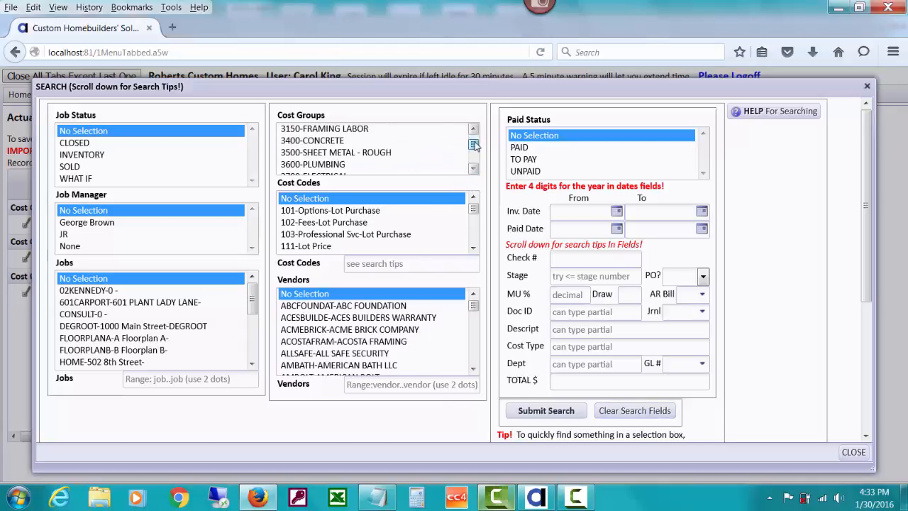
click(336, 165)
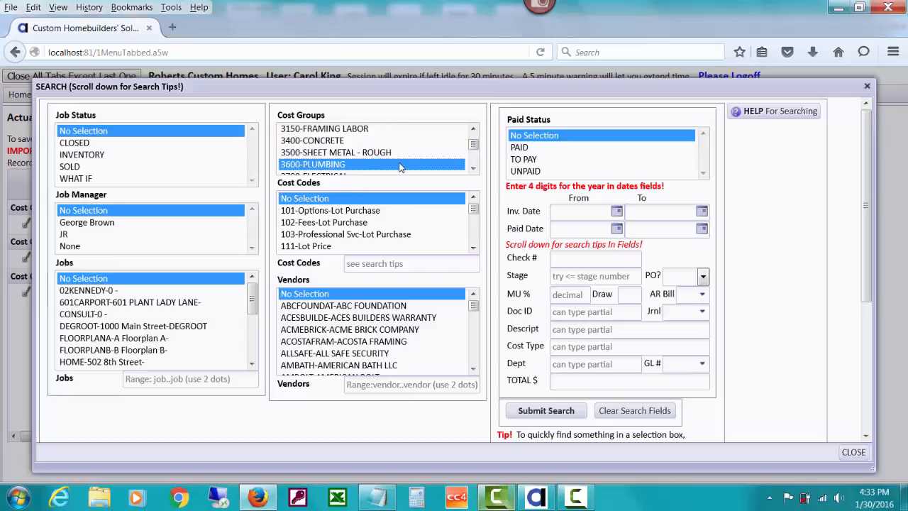
click(553, 414)
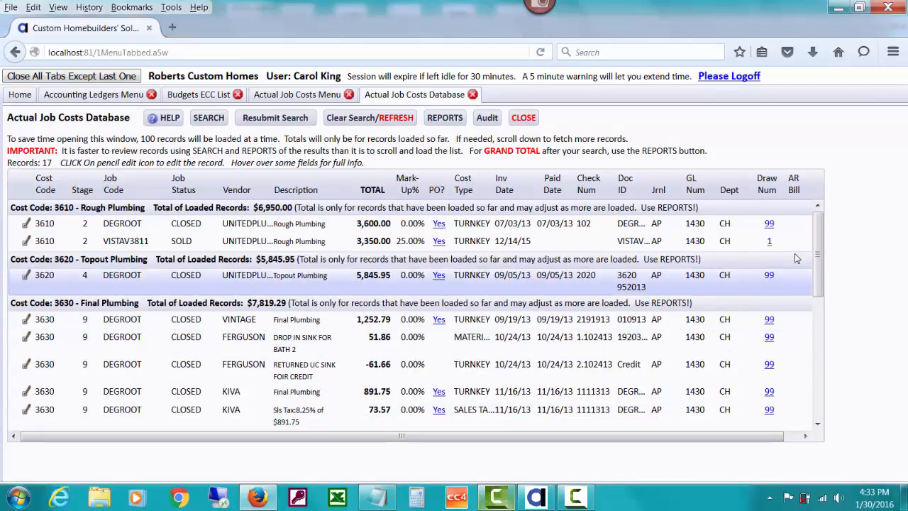
drag(817, 234, 823, 303)
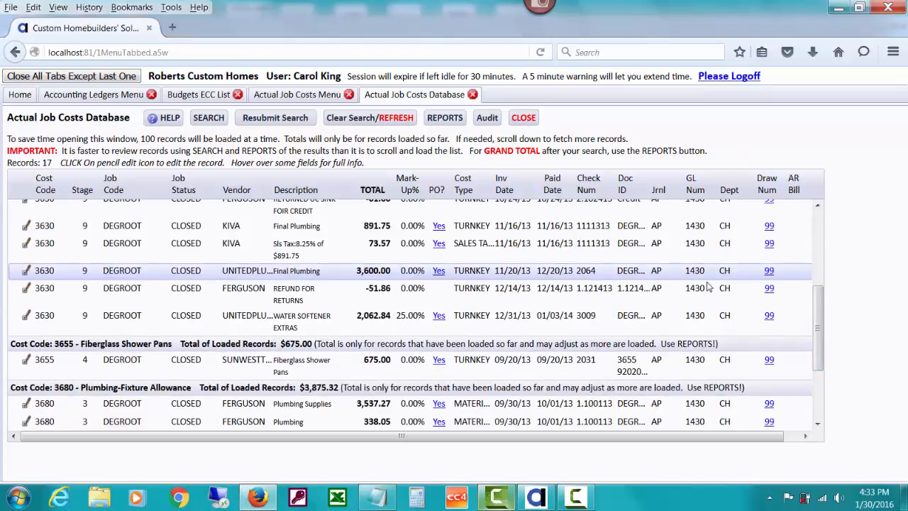
drag(820, 330, 814, 256)
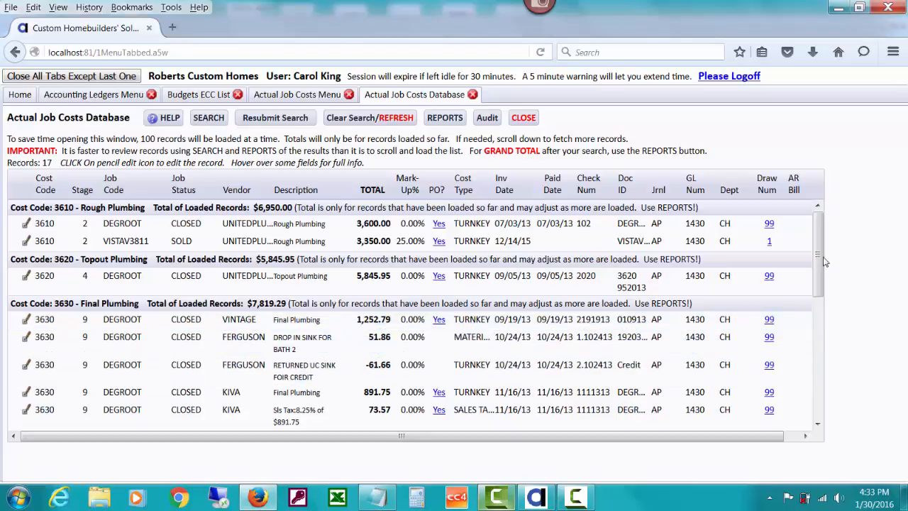
drag(824, 262, 821, 286)
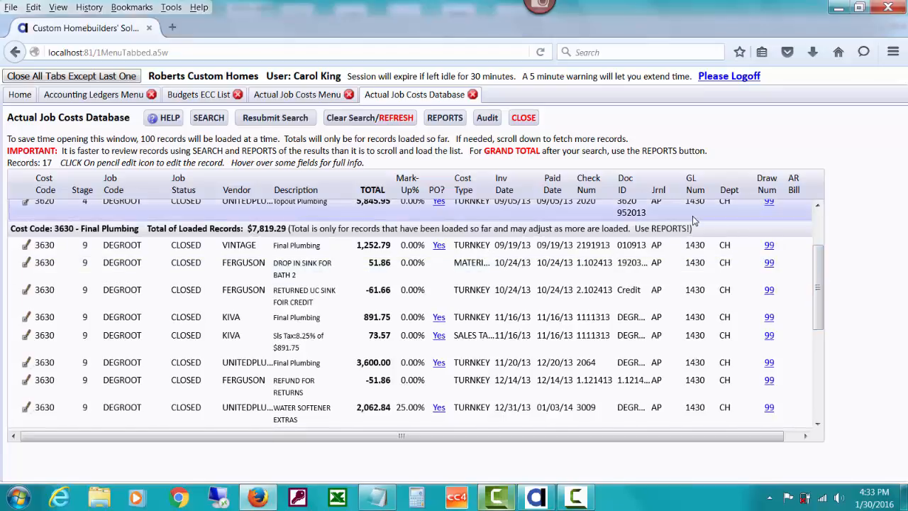
Clear the previous search criteria and search the actual job costs for job VISTAV3811 with the PO criterion set to No
click(206, 118)
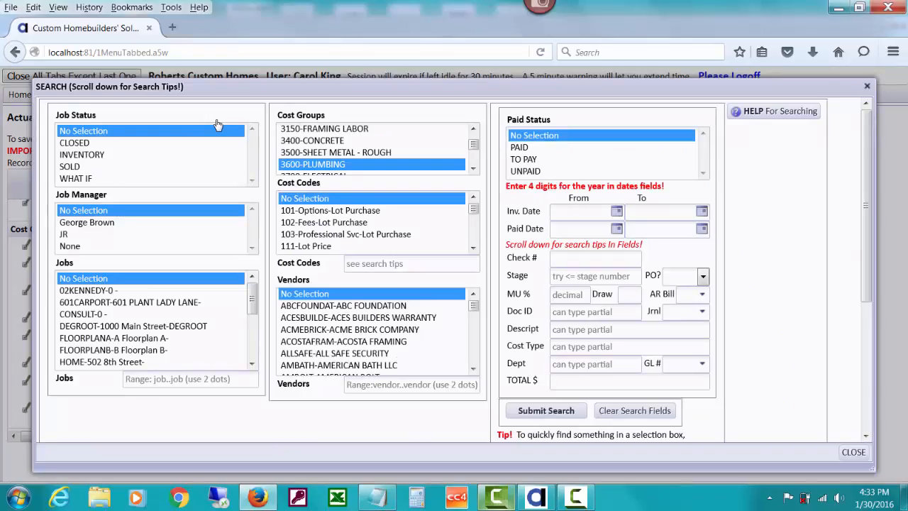
click(638, 410)
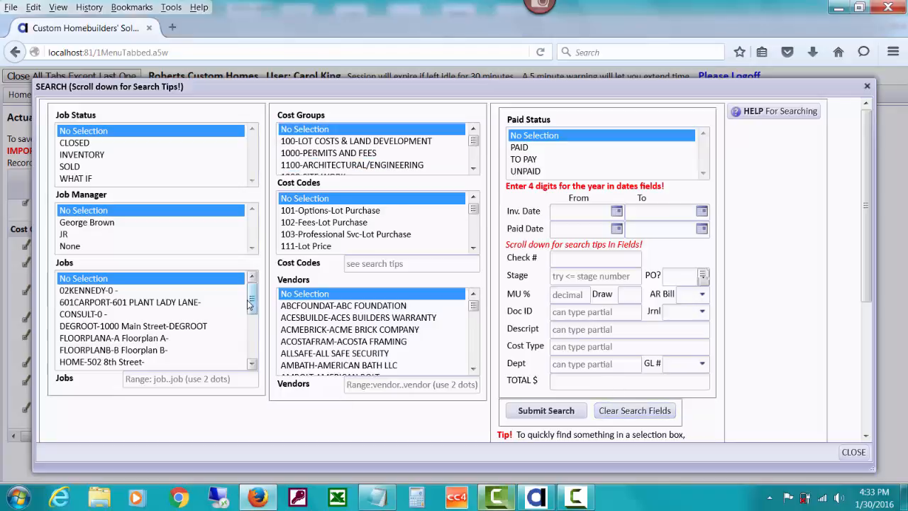
scroll(177, 355, down, 5)
click(131, 352)
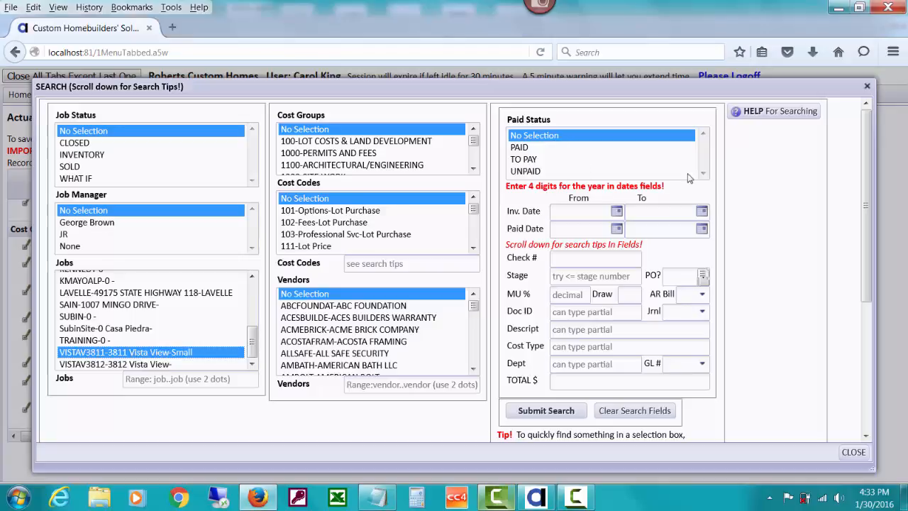
click(704, 275)
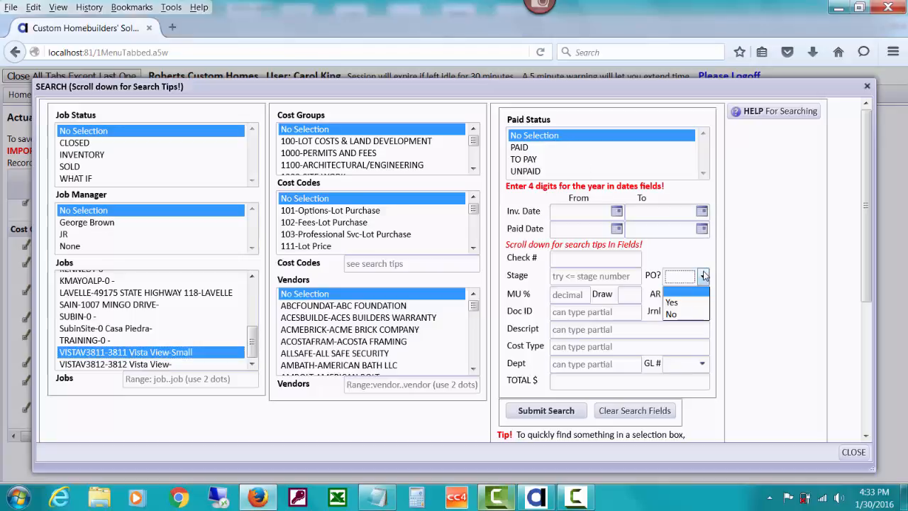
click(692, 315)
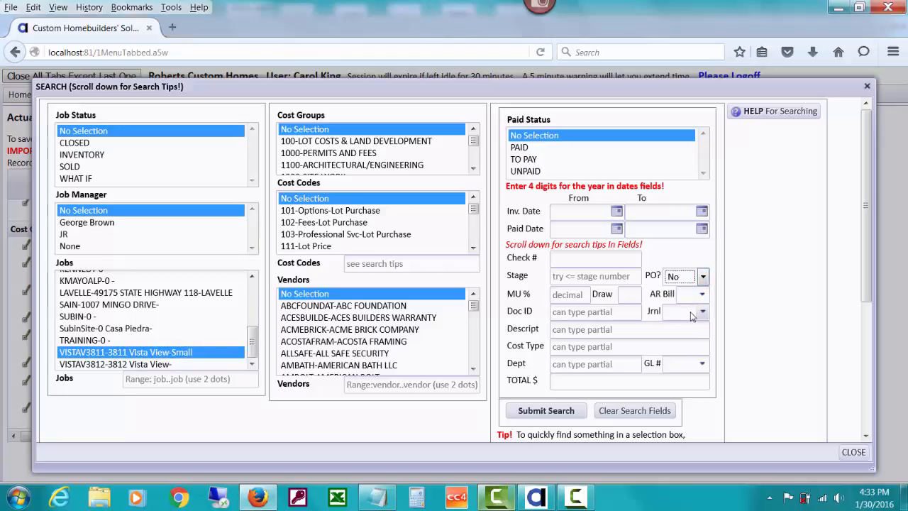
click(543, 411)
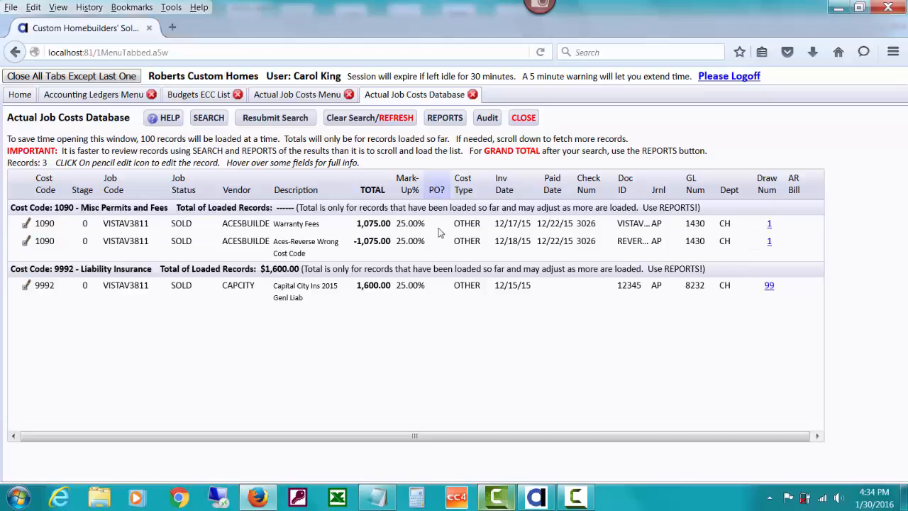
Change the PO criterion to Yes for job VISTAV3811, search again, and look through the costs that have purchase orders
click(217, 118)
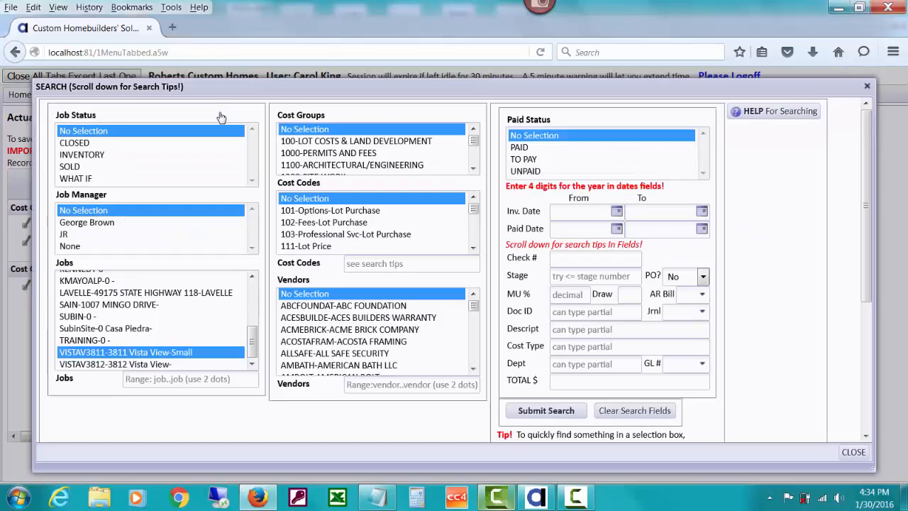
click(703, 277)
click(677, 303)
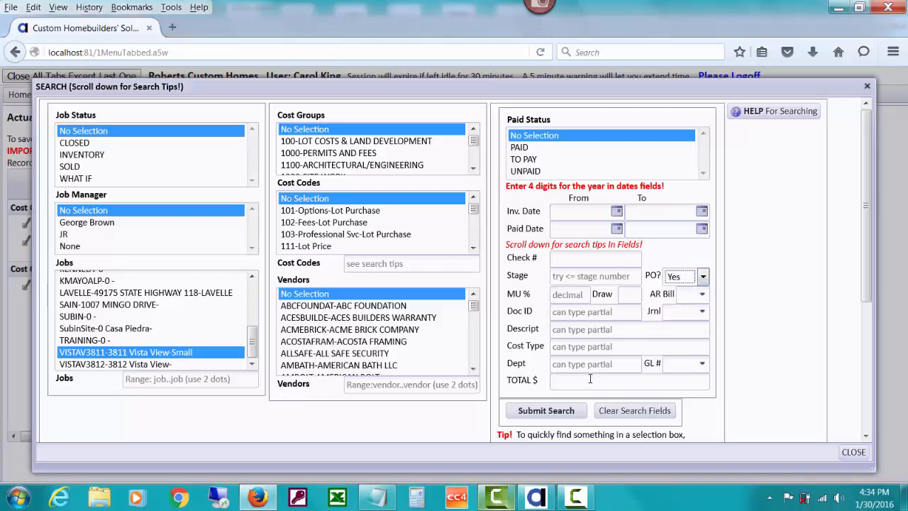
click(553, 413)
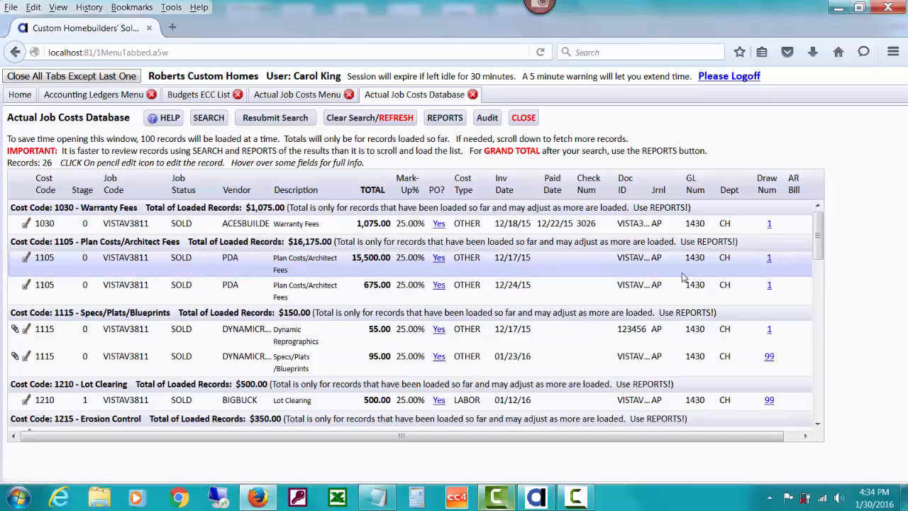
scroll(823, 298, down, 4)
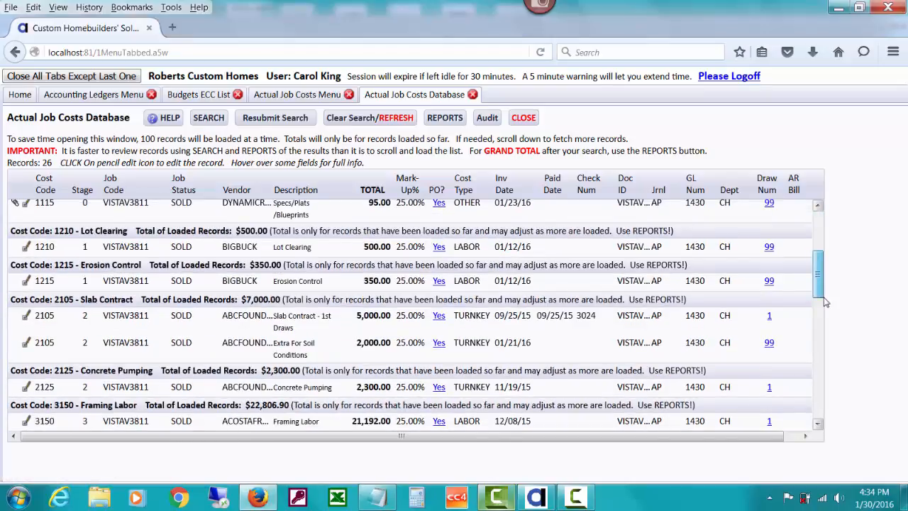
scroll(824, 301, down, 2)
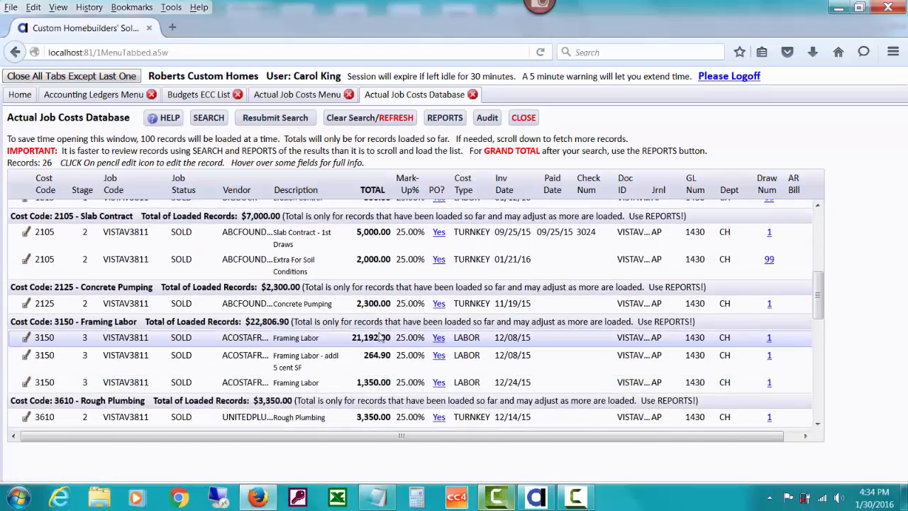
Open the purchase order linked to the 12/08/15 Framing Labor cost of 21,192.00 and review its details and estimated costs at completion
click(439, 339)
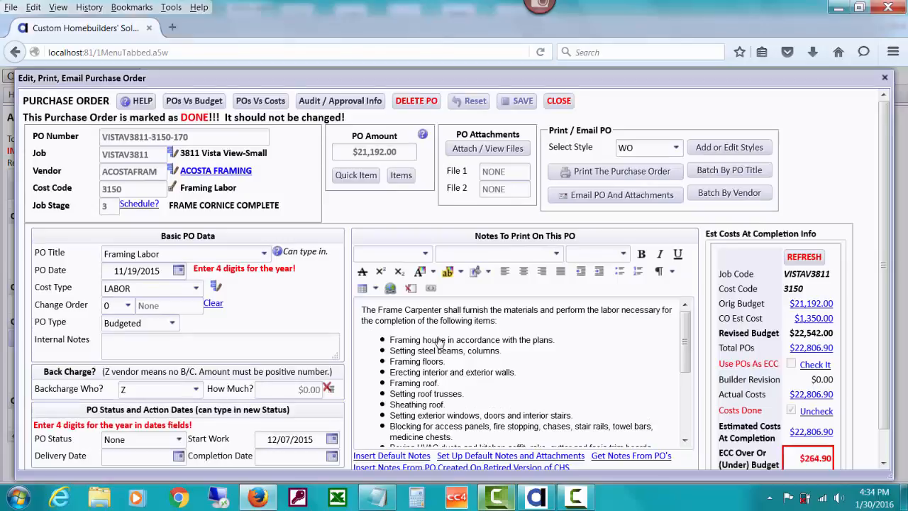
scroll(888, 244, down, 1)
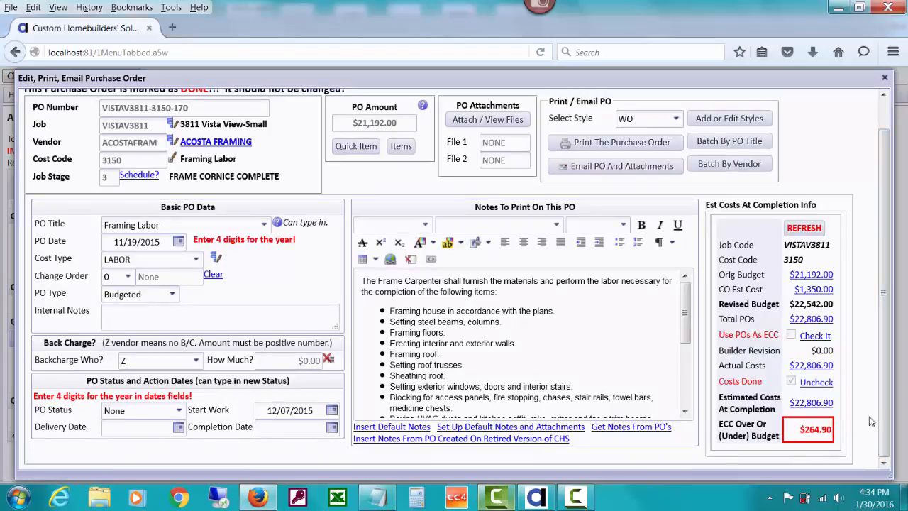
drag(884, 376, 885, 290)
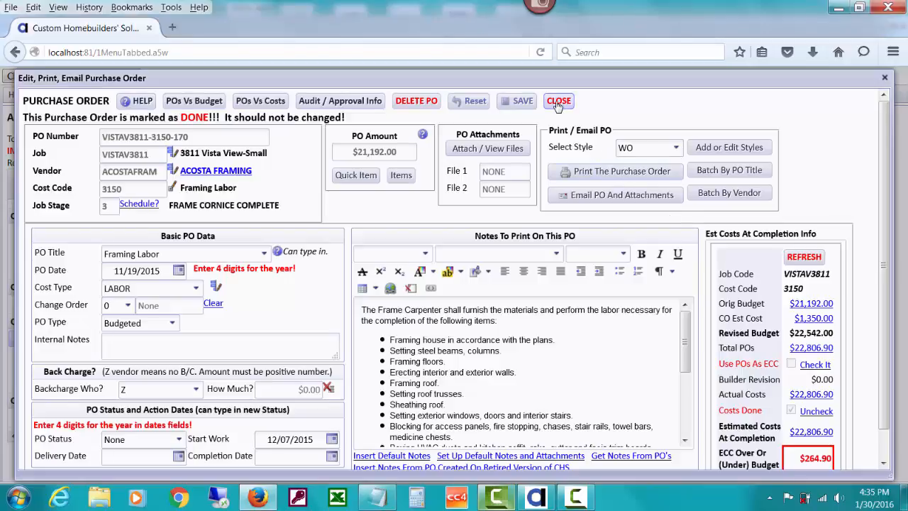
Run the POs Vs Costs report from the framing purchase order, review it through to the report totals, and close it
click(275, 104)
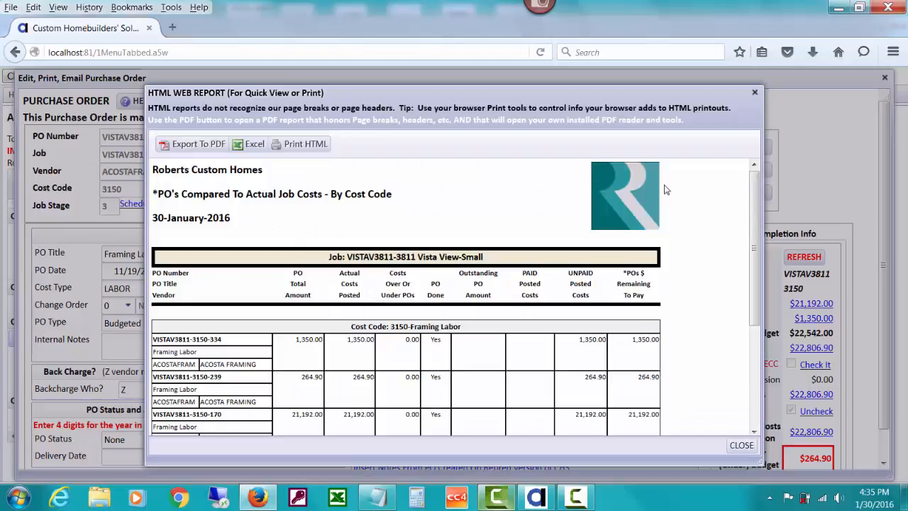
drag(763, 204, 766, 309)
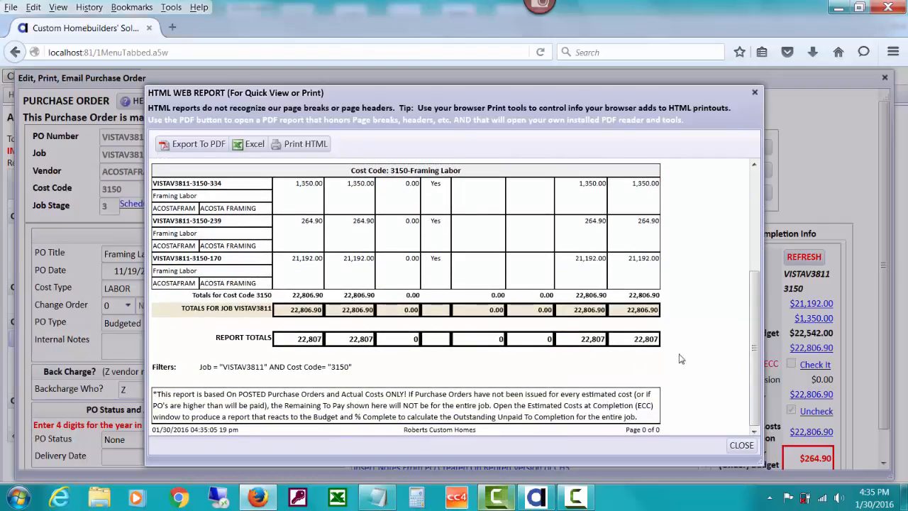
scroll(758, 362, up, 5)
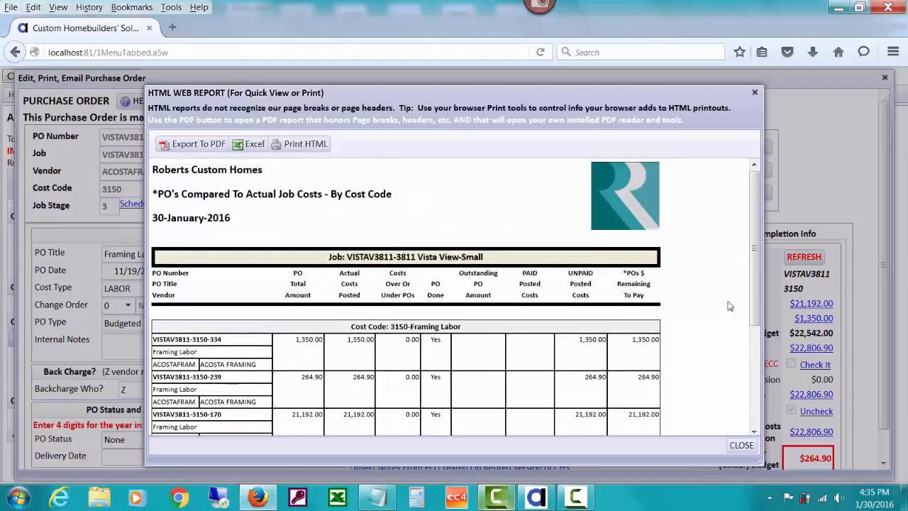
click(742, 446)
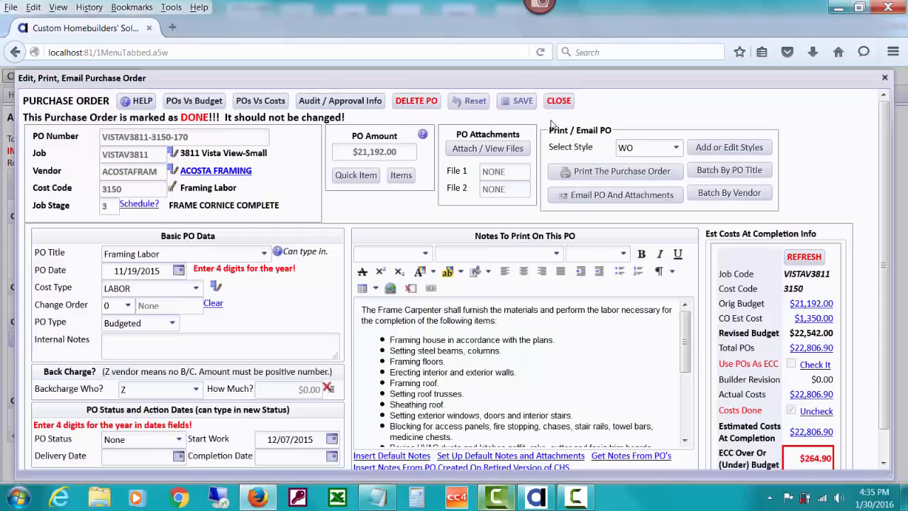
Close the purchase order and look through the job cost records around cost code 1115 - Specs/Plats/Blueprints
click(544, 97)
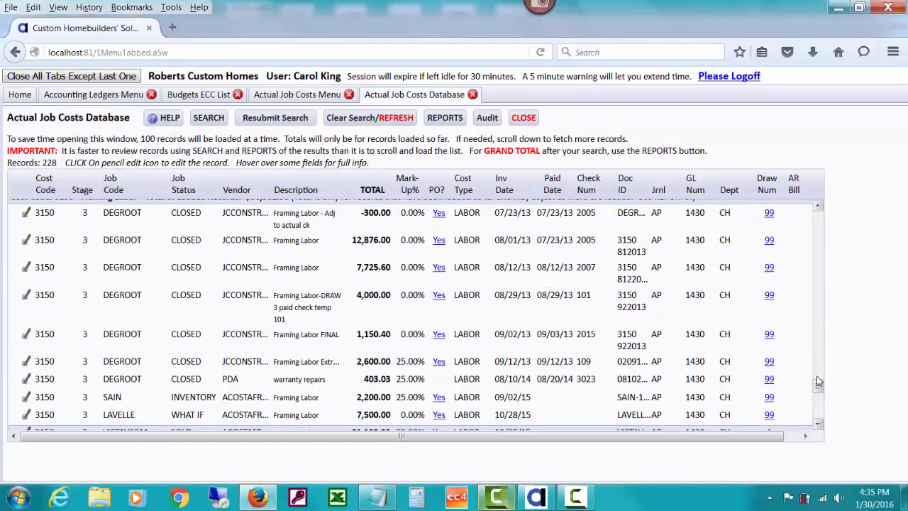
drag(818, 387, 807, 237)
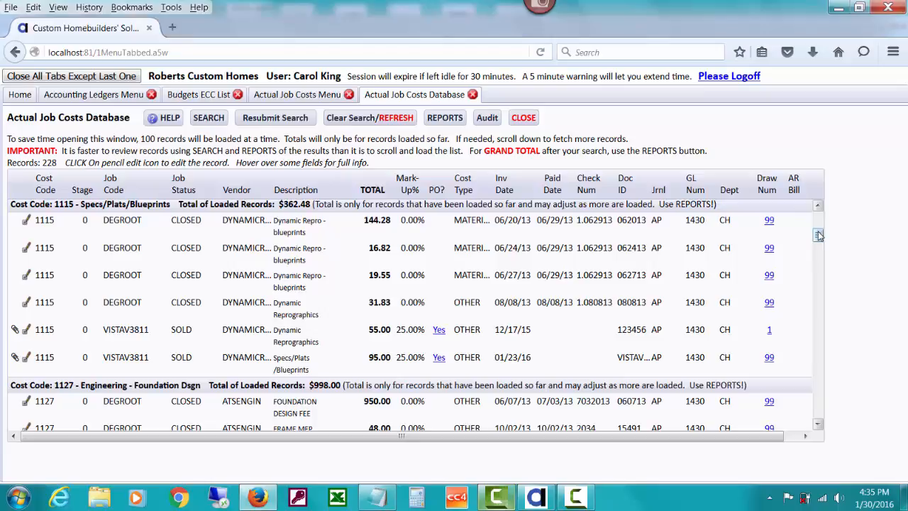
drag(819, 236, 819, 242)
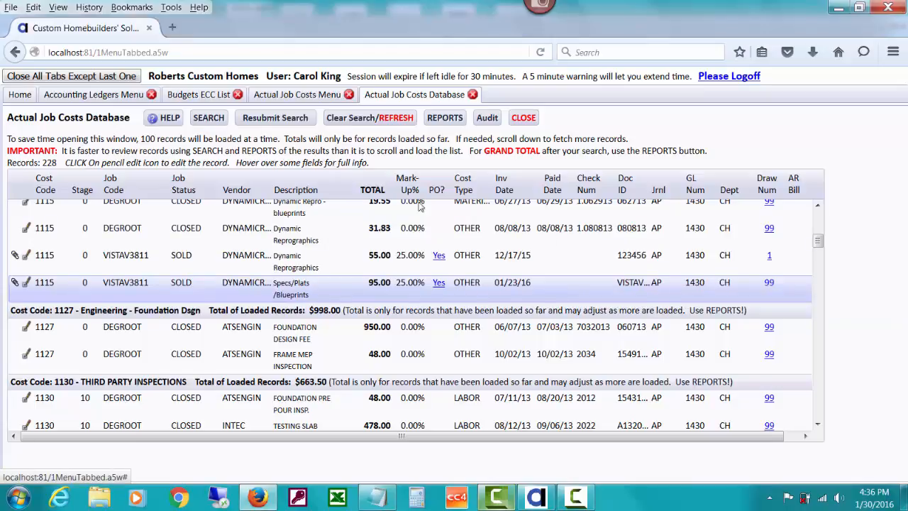
Clear the search criteria, search job VISTAV3811's actual costs for draw number 1, and look through the matching records
click(204, 119)
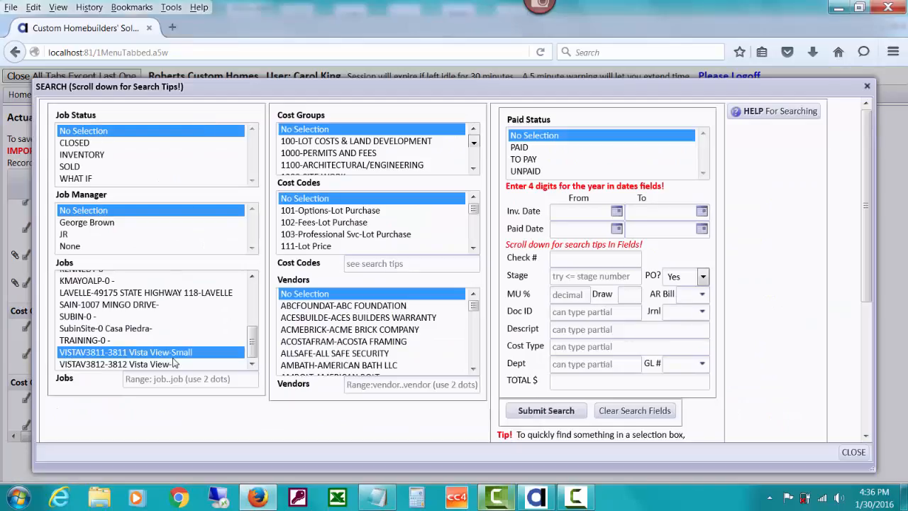
click(703, 276)
click(635, 411)
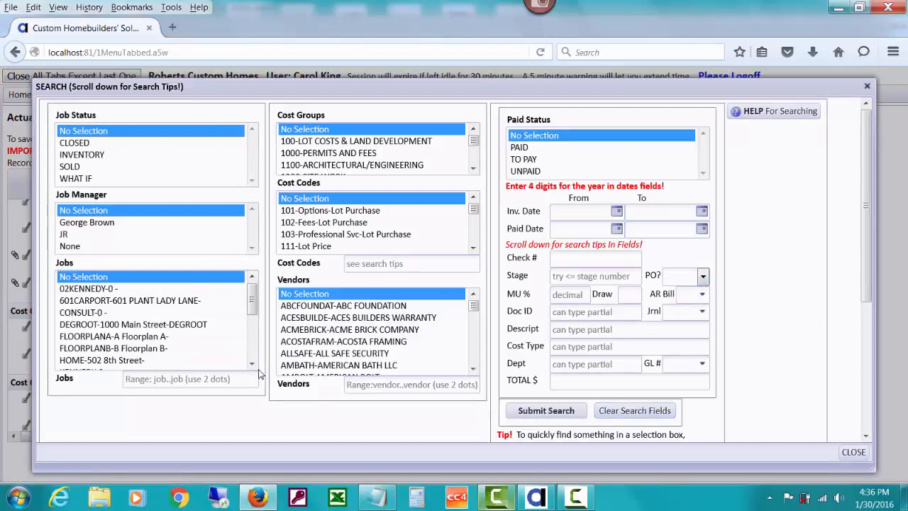
drag(252, 305, 252, 344)
click(192, 352)
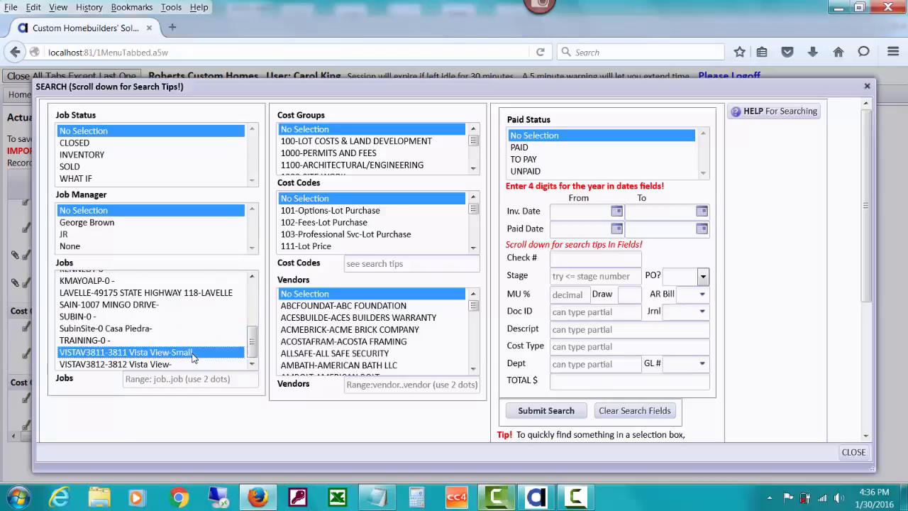
click(626, 296)
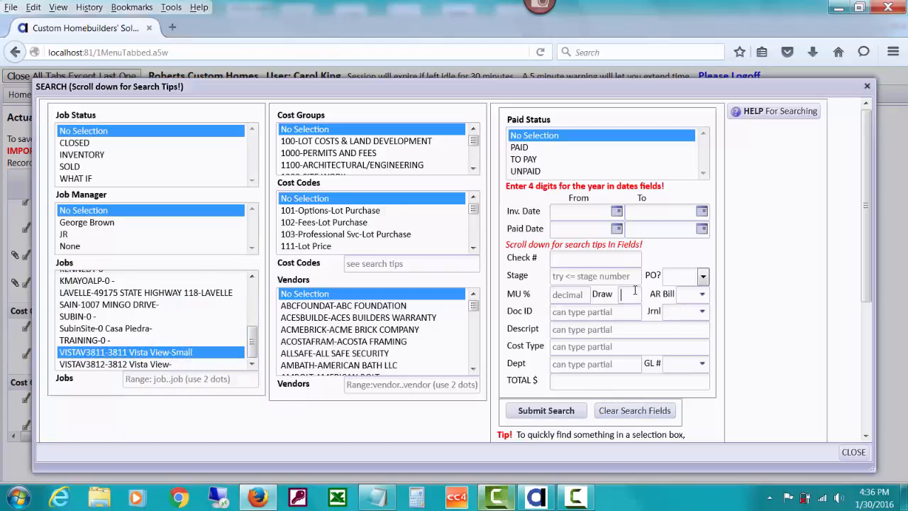
click(561, 411)
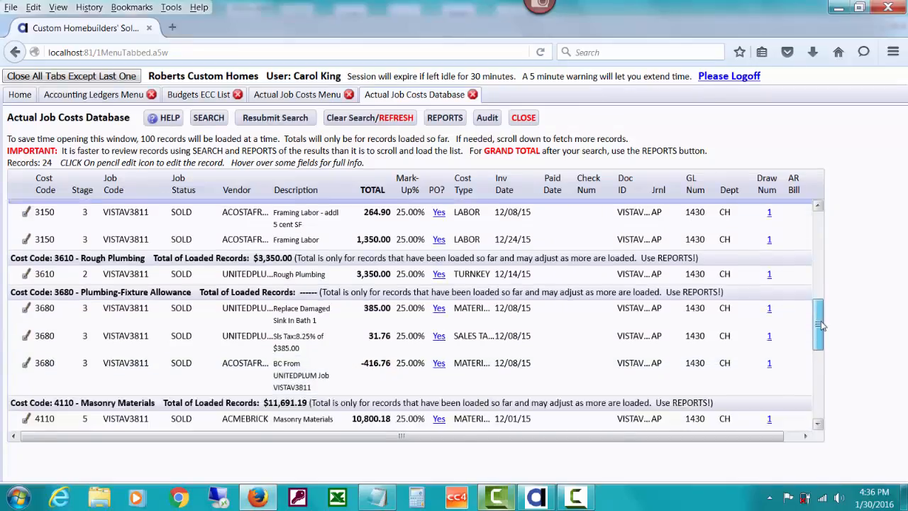
drag(820, 305, 823, 394)
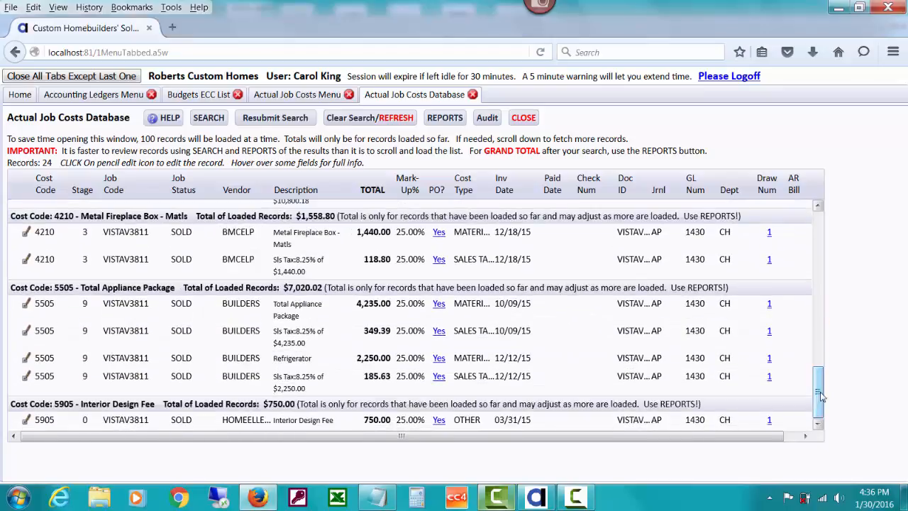
drag(823, 395, 812, 227)
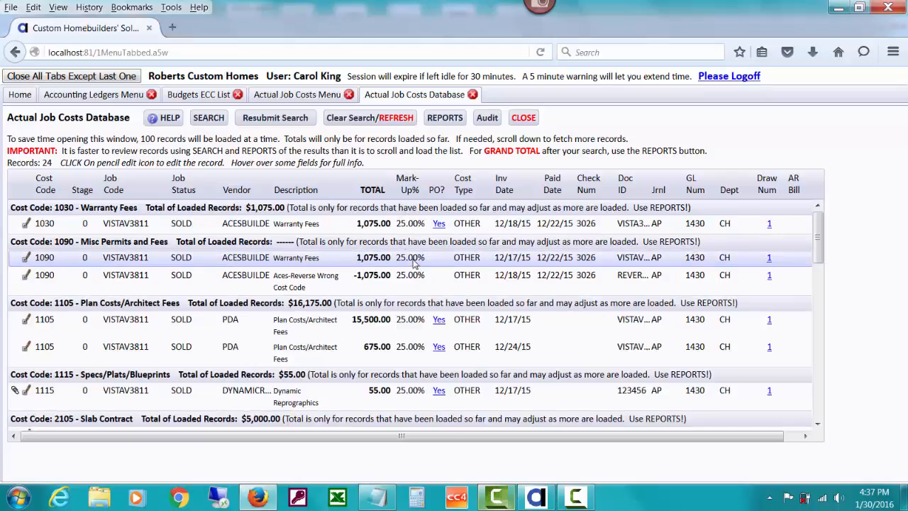
Remove the draw number criterion and search job VISTAV3811's costs for a markup percentage of 0
click(209, 121)
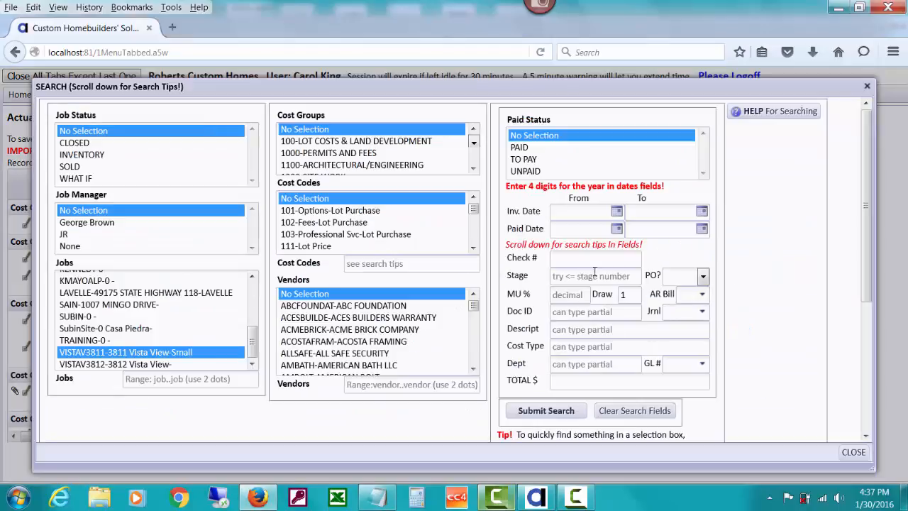
double_click(624, 297)
key(BackSpace)
click(577, 294)
text(0)
click(565, 409)
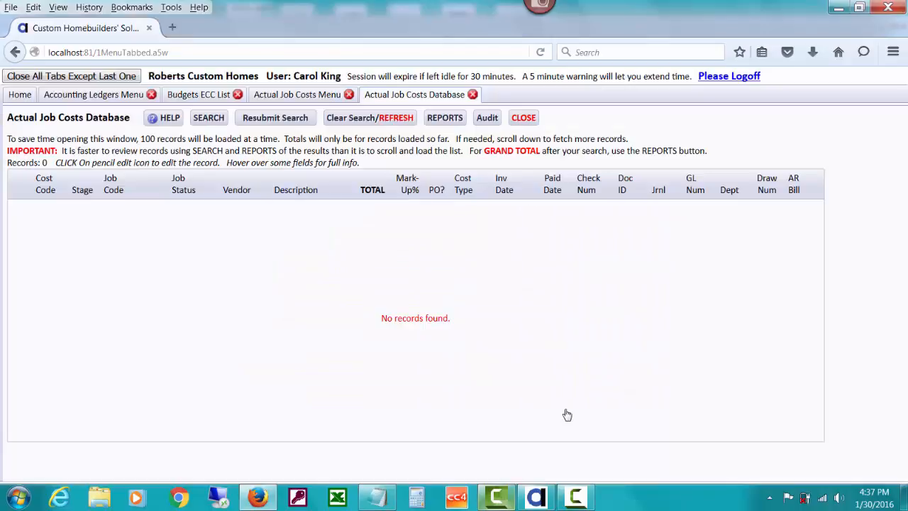
Clear the search criteria, search the actual job costs by the first named job manager, and look through the matching records
click(199, 120)
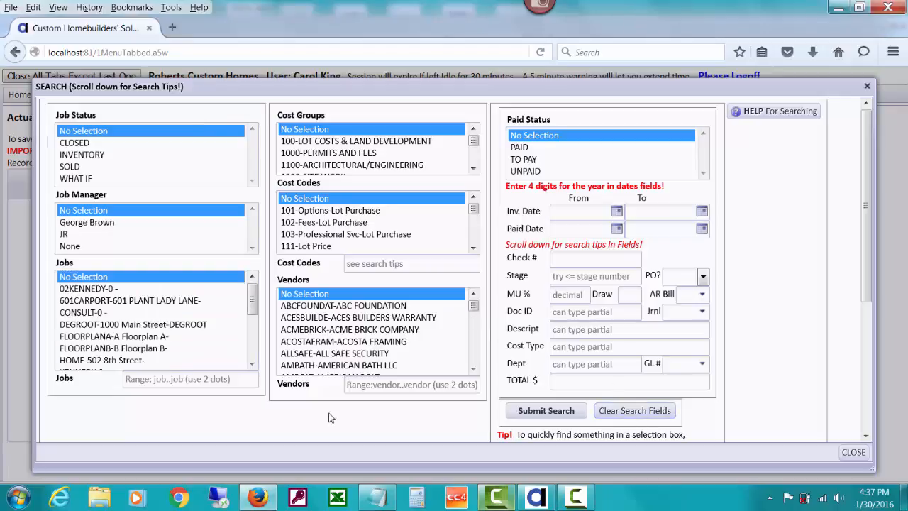
click(86, 224)
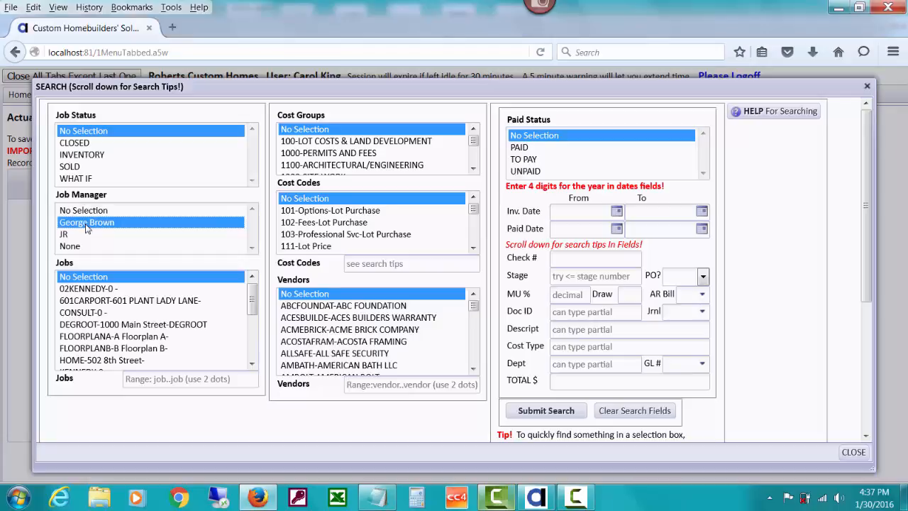
click(537, 412)
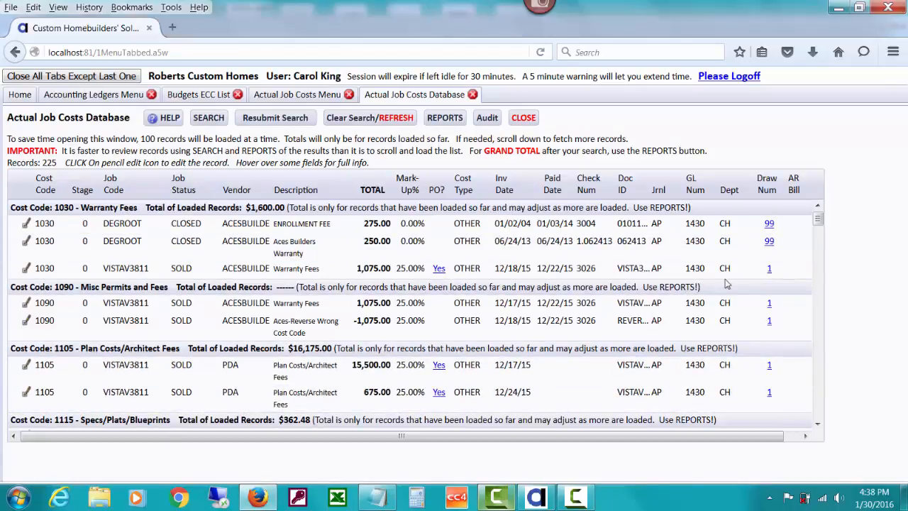
drag(818, 220, 825, 246)
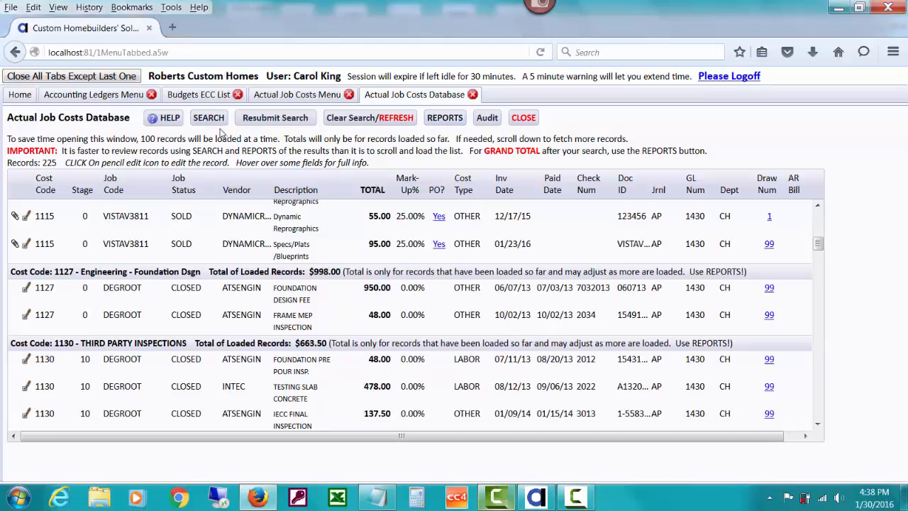
Open the Job Costs By Cost Code, Then Job report for the search results, read through to its total and filters, and close it
click(459, 120)
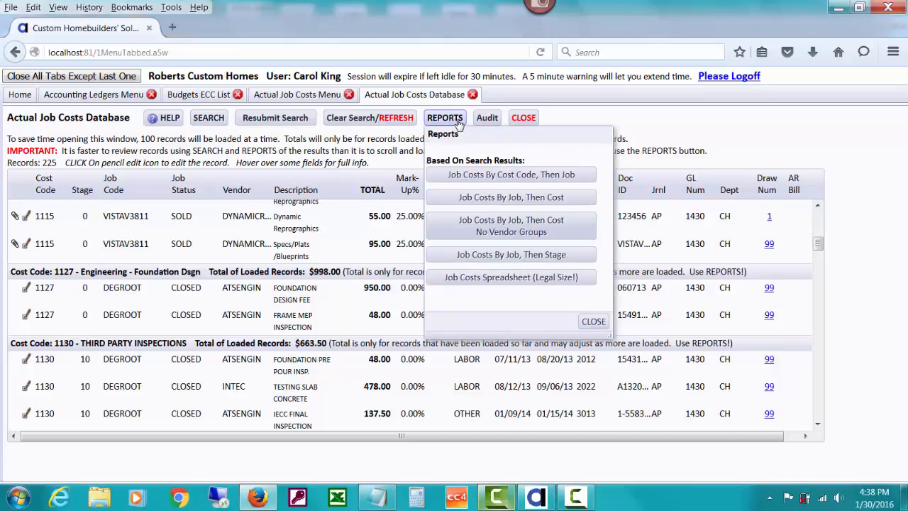
click(477, 175)
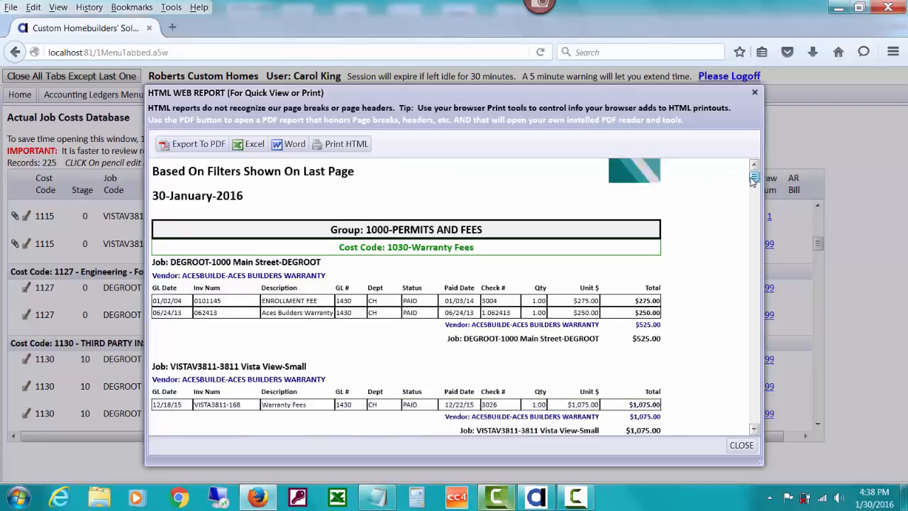
scroll(753, 179, down, 3)
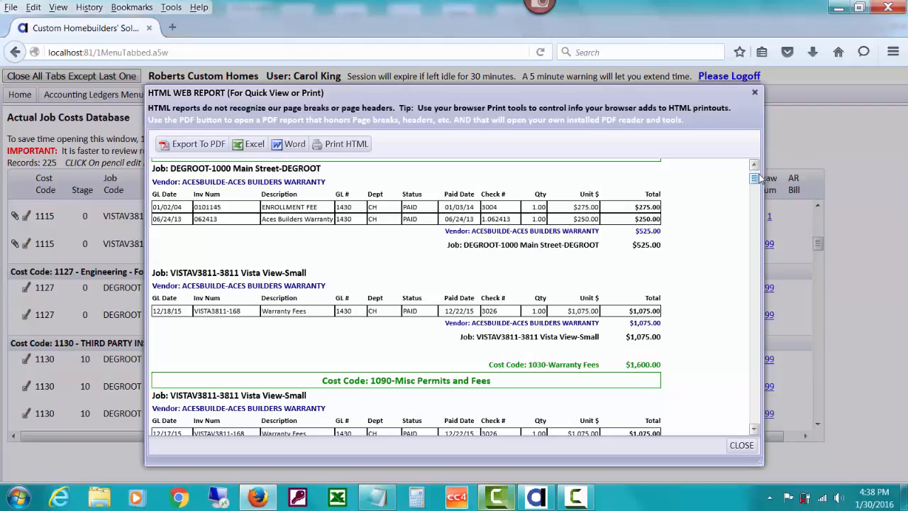
scroll(758, 178, up, 3)
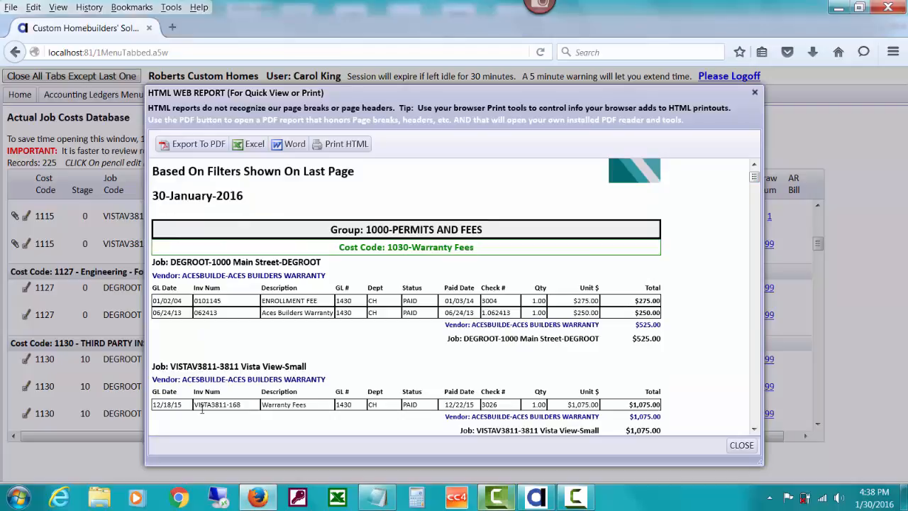
scroll(755, 179, up, 1)
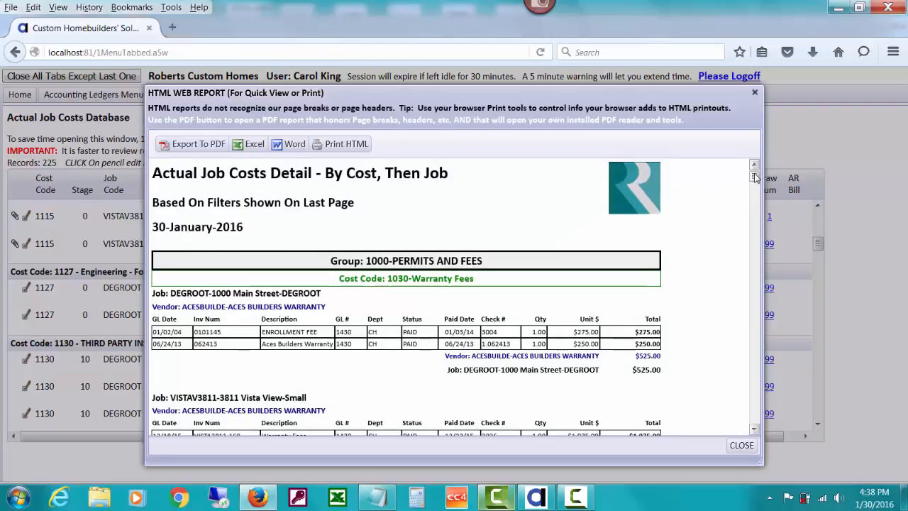
drag(757, 181, 756, 420)
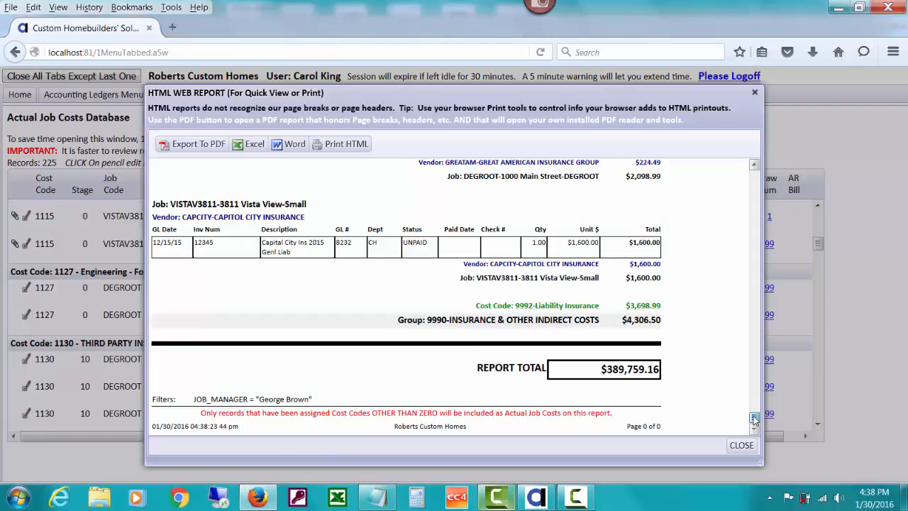
drag(754, 419, 722, 154)
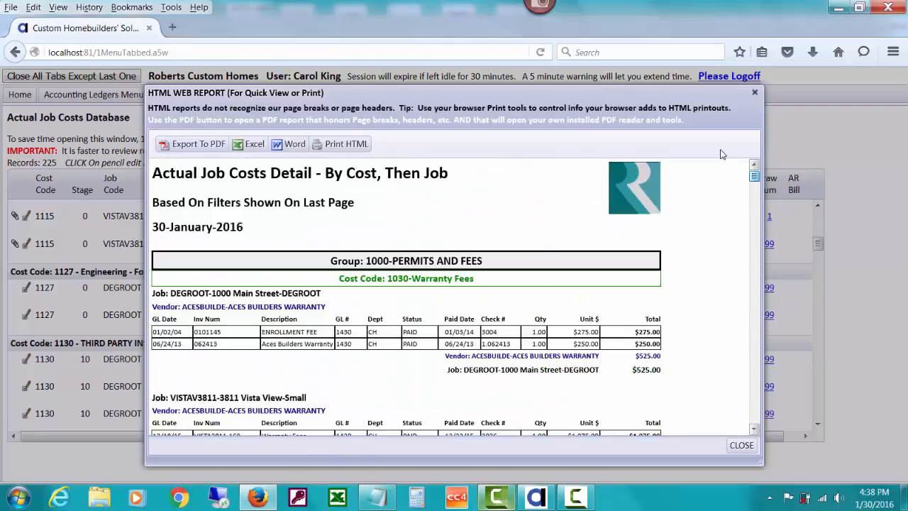
click(740, 446)
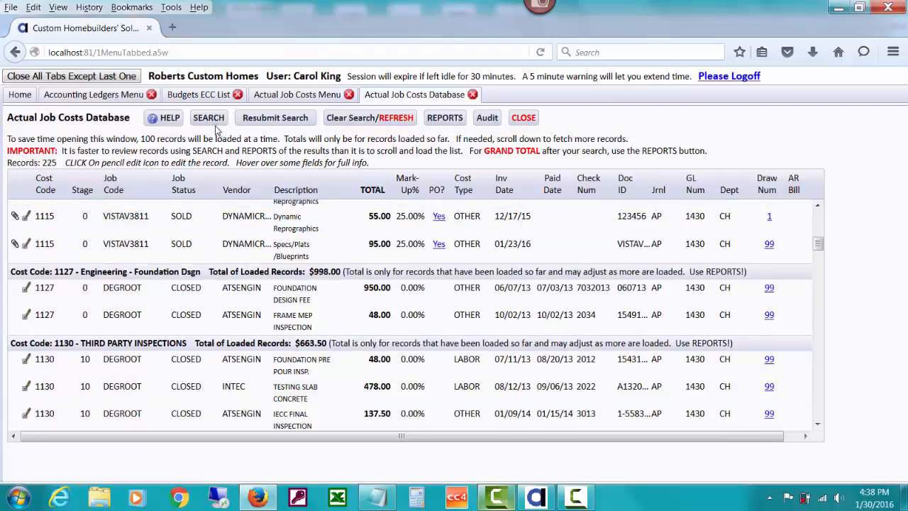
Clear the search criteria and search the actual costs of job VISTAV3811 for vendor ABCFOUNDAT-ABC FOUNDATION
click(206, 118)
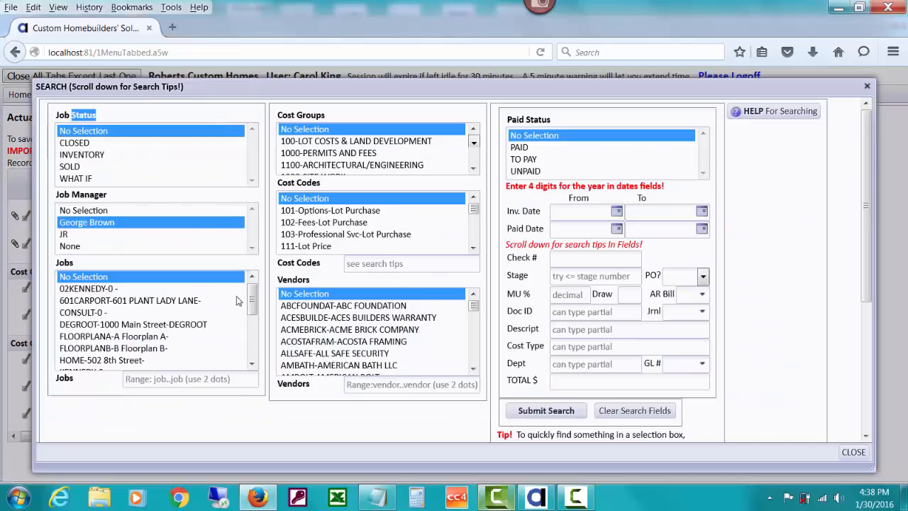
click(666, 413)
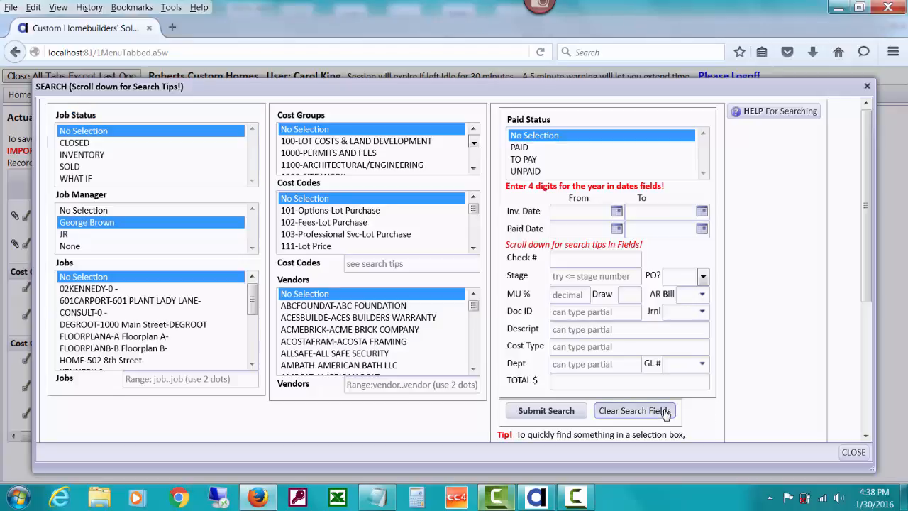
drag(254, 309, 254, 354)
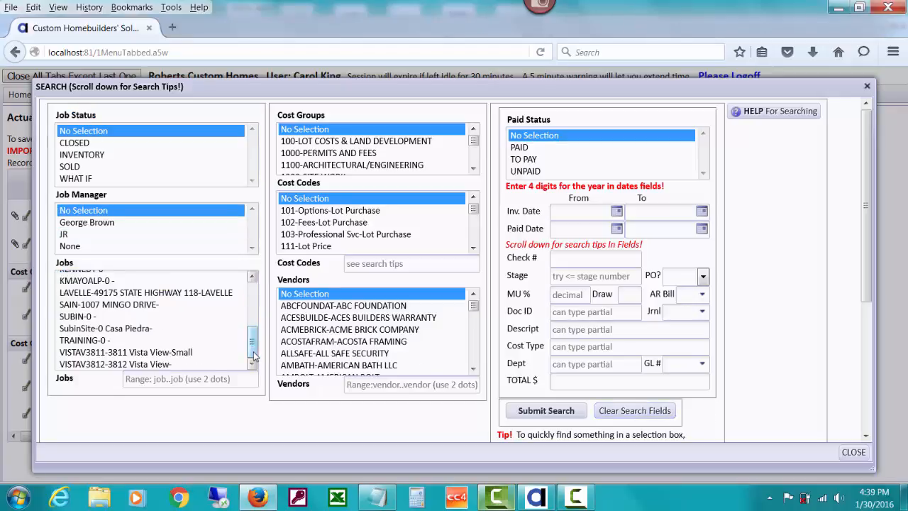
click(202, 353)
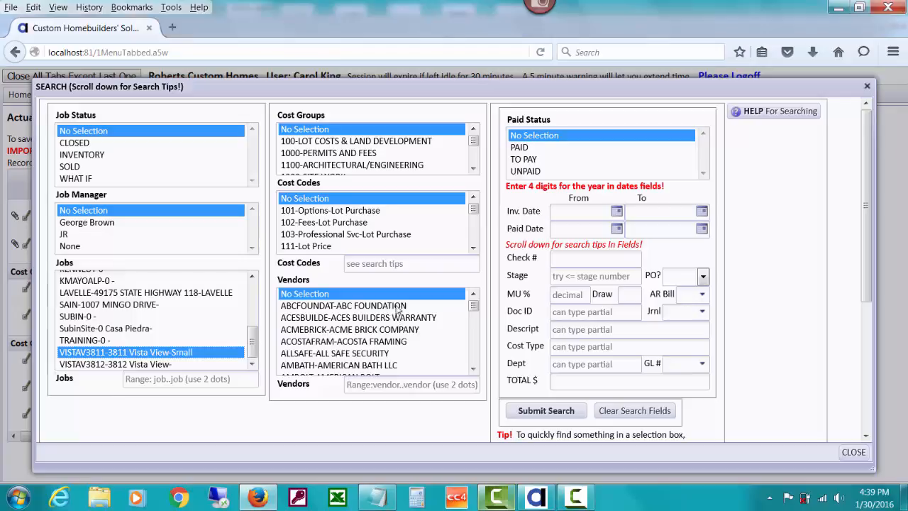
click(397, 305)
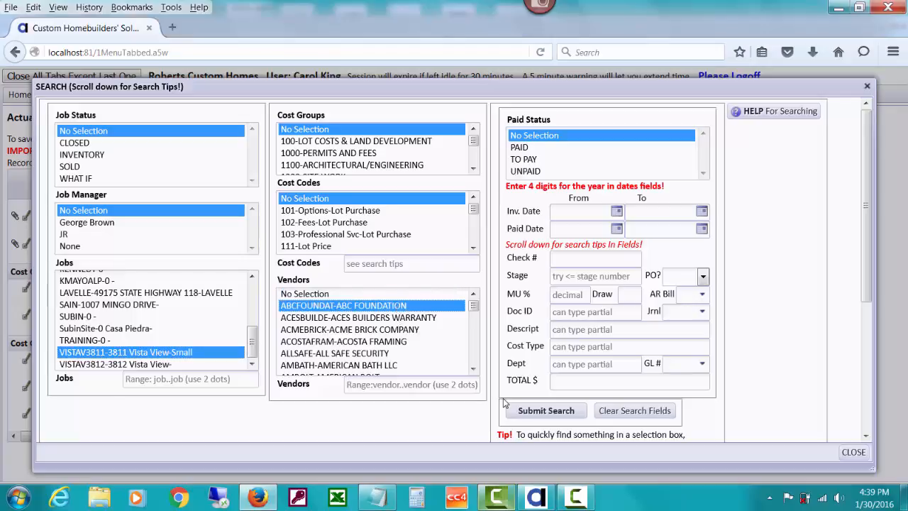
click(547, 411)
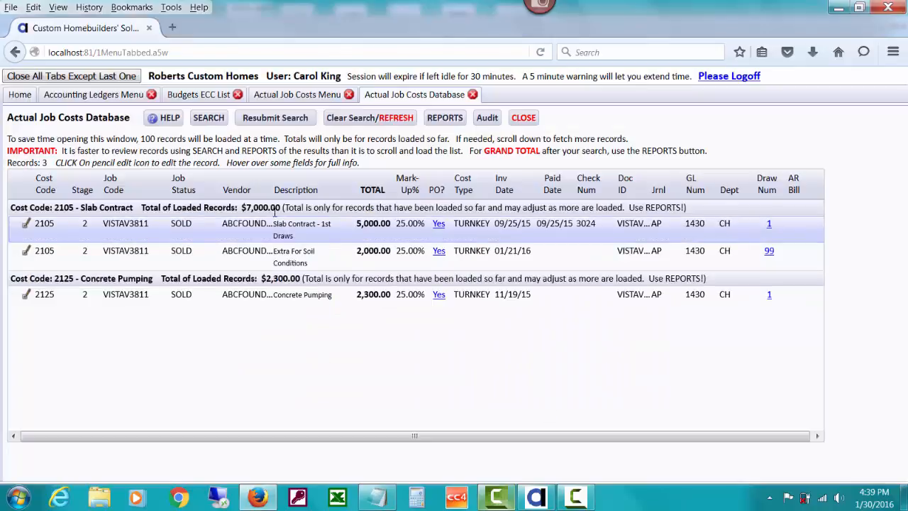
Open the Job Costs By Job, Then Cost report, examine its cost code percentages, totals and filters, and close it
click(444, 123)
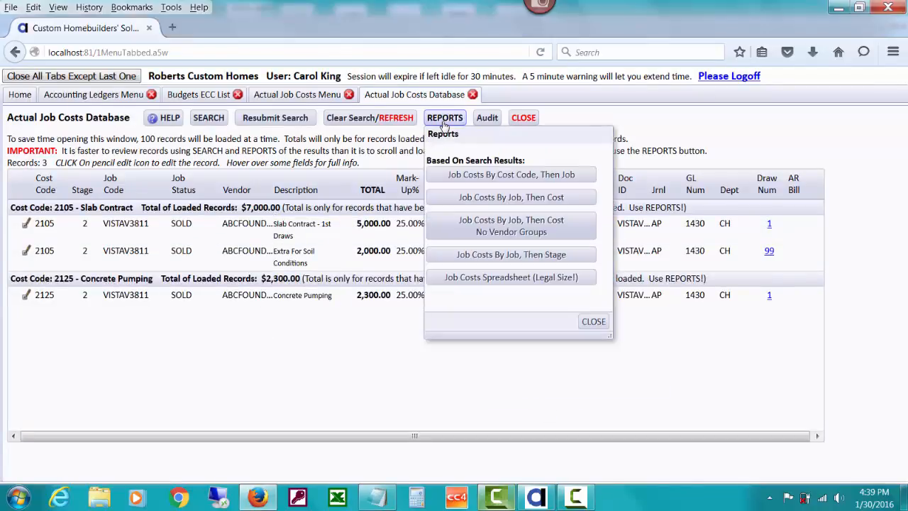
click(485, 198)
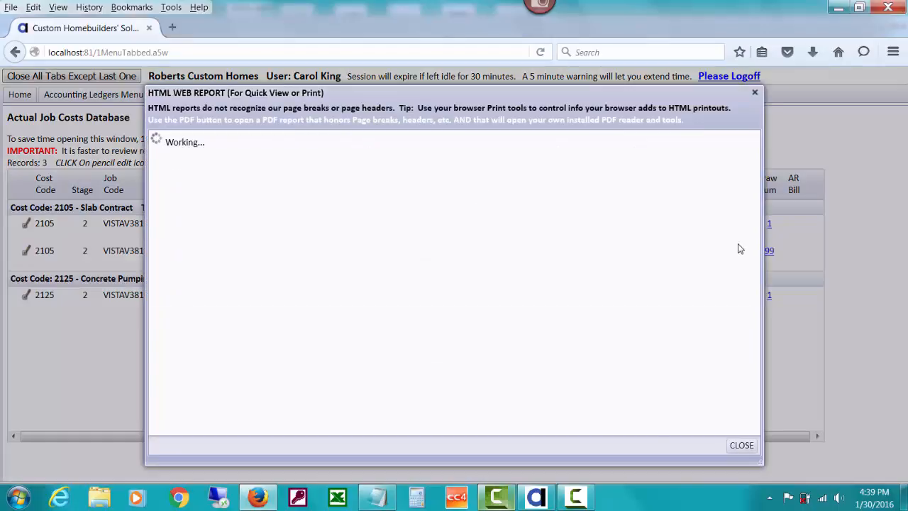
drag(753, 190, 757, 225)
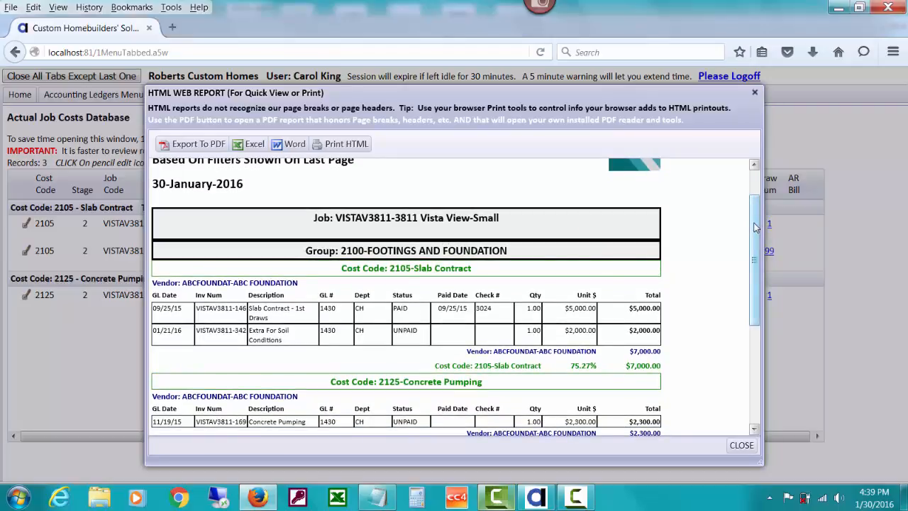
drag(756, 227, 762, 348)
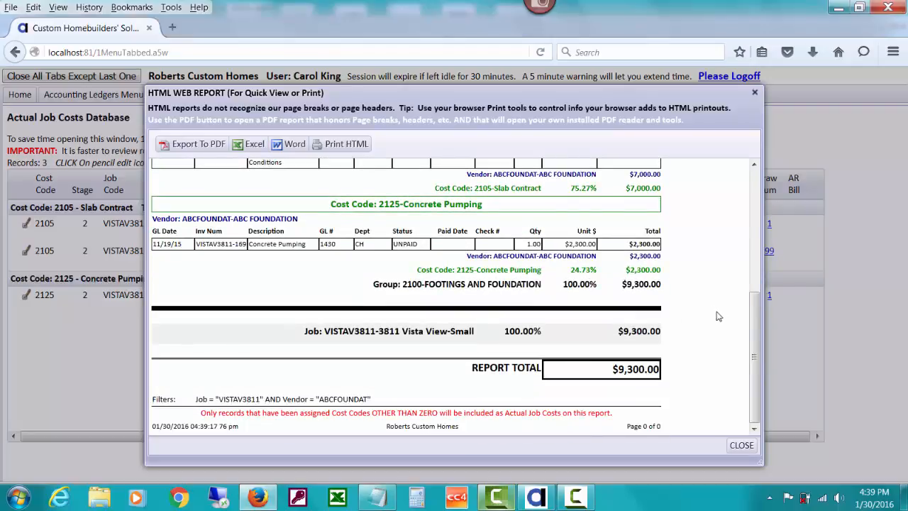
drag(756, 319, 752, 250)
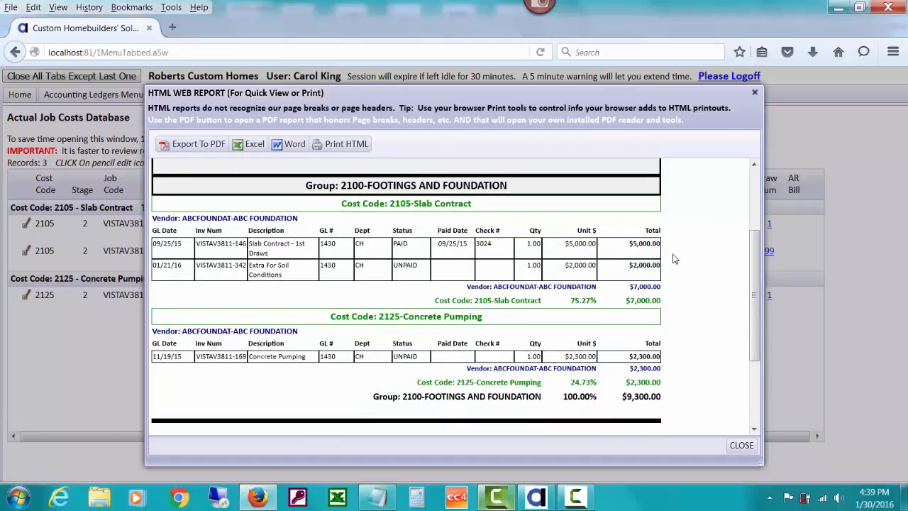
drag(753, 241, 762, 327)
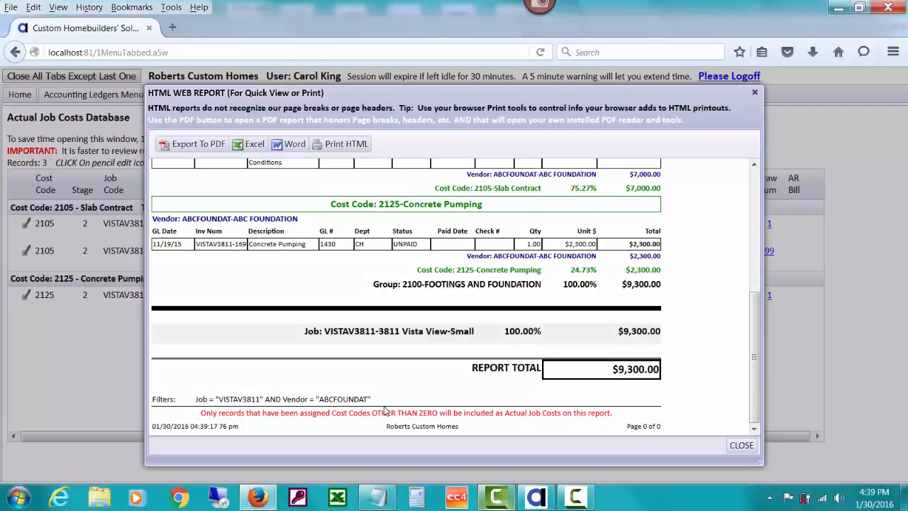
click(741, 446)
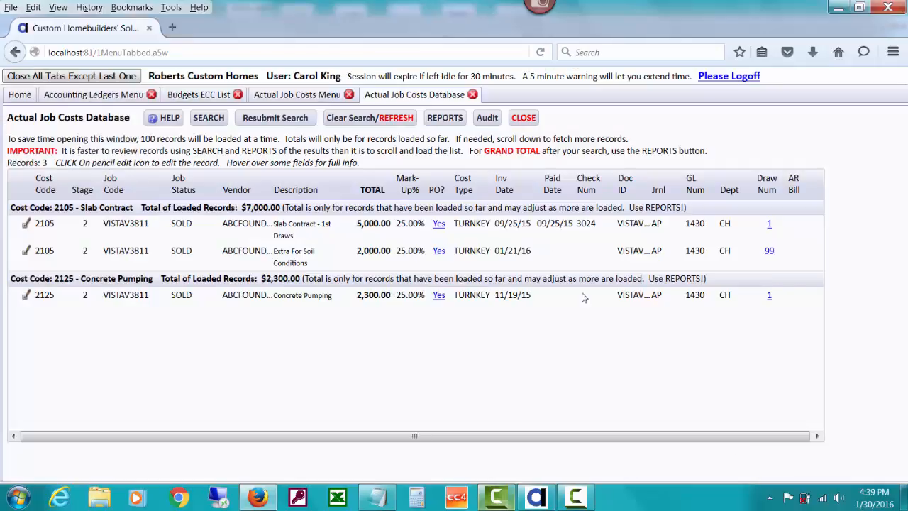
Reopen the Job Costs By Job, Then Cost report to check its vendor grouping and report total, and close it
click(446, 119)
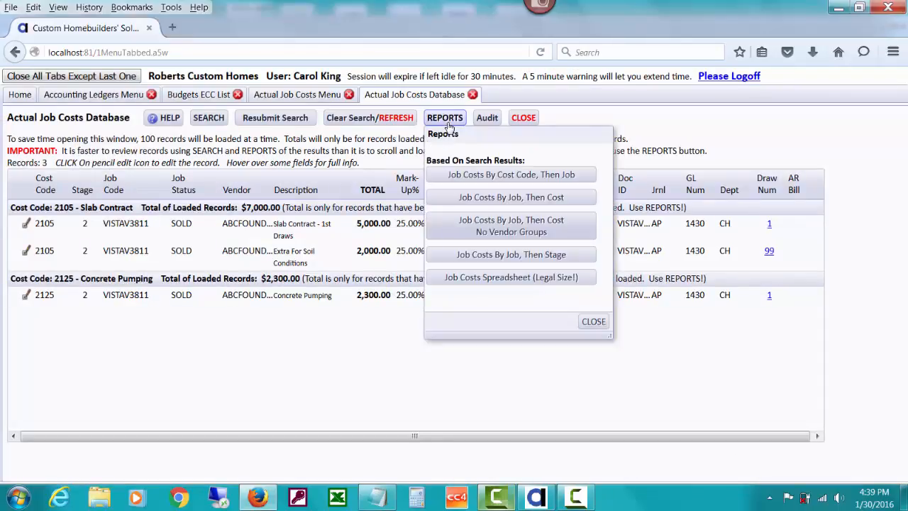
click(481, 197)
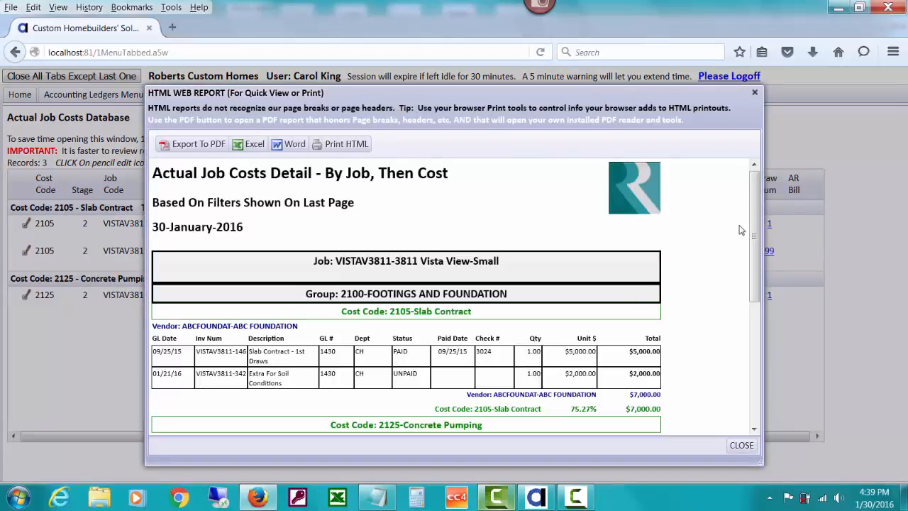
drag(758, 232, 764, 345)
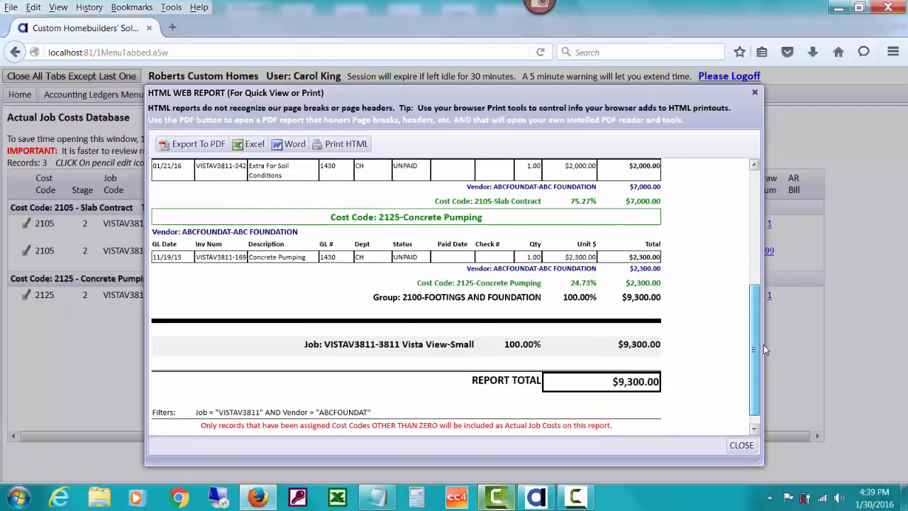
click(740, 445)
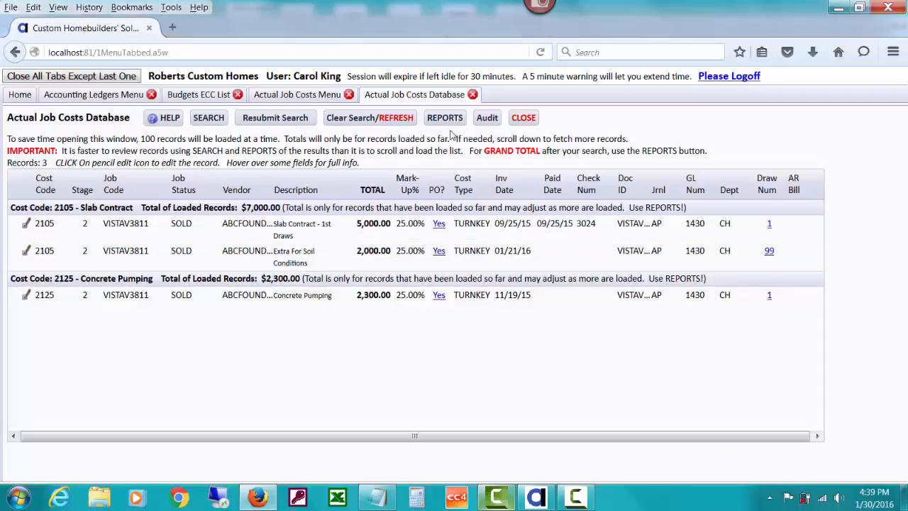
Open the Job Costs By Job, Then Cost report with No Vendor Groups, read through to its filters, and close it
click(433, 118)
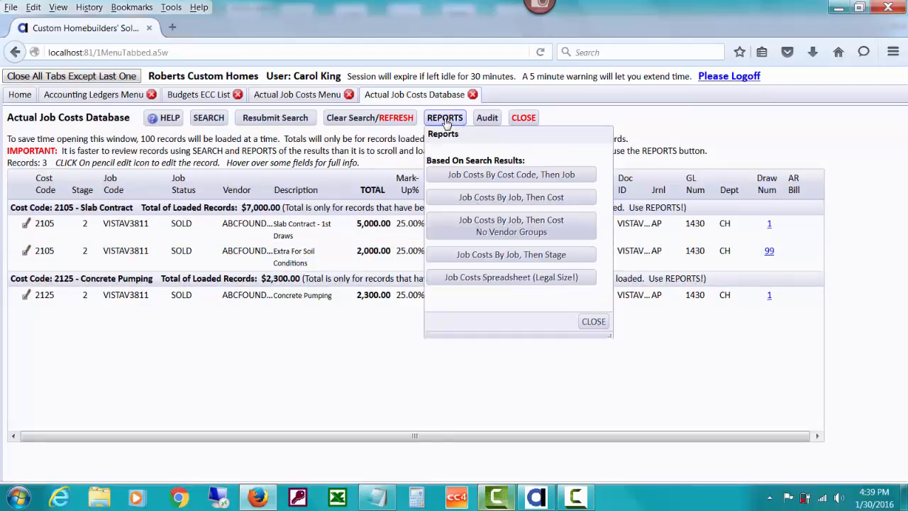
click(471, 227)
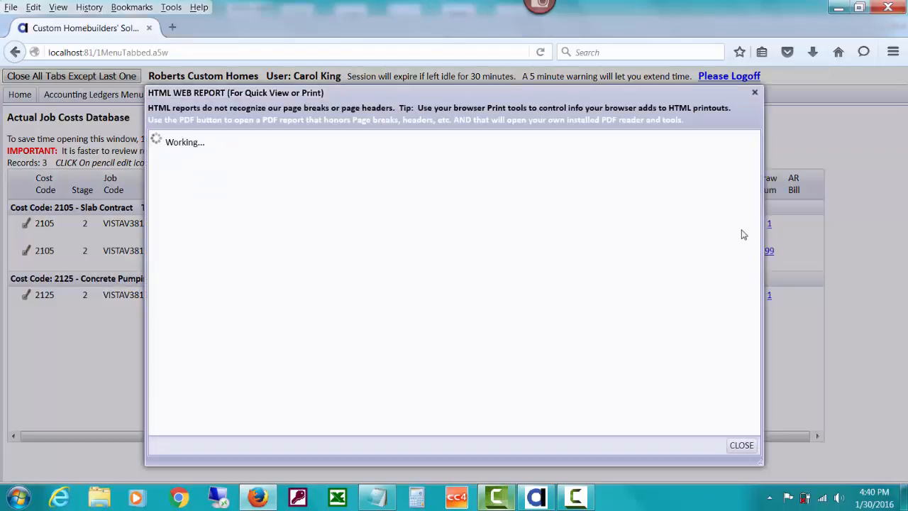
drag(755, 211, 763, 287)
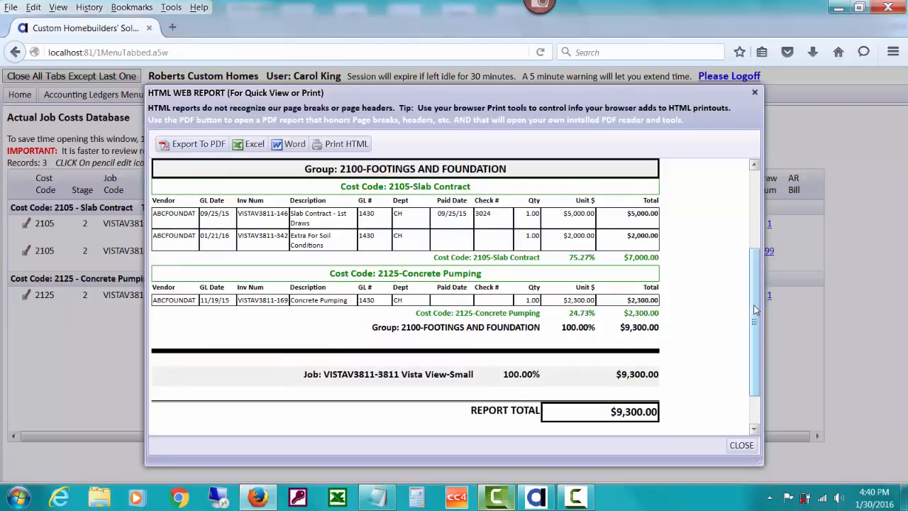
drag(757, 333, 743, 413)
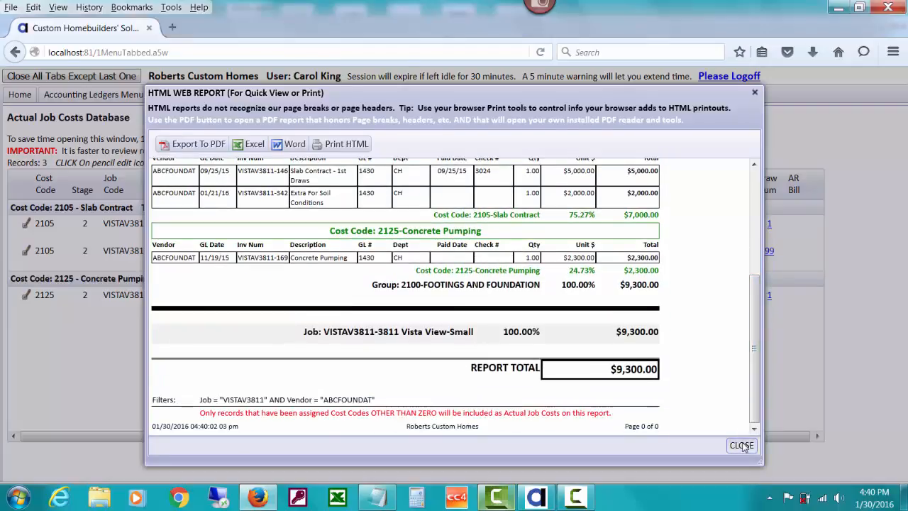
click(741, 445)
click(452, 122)
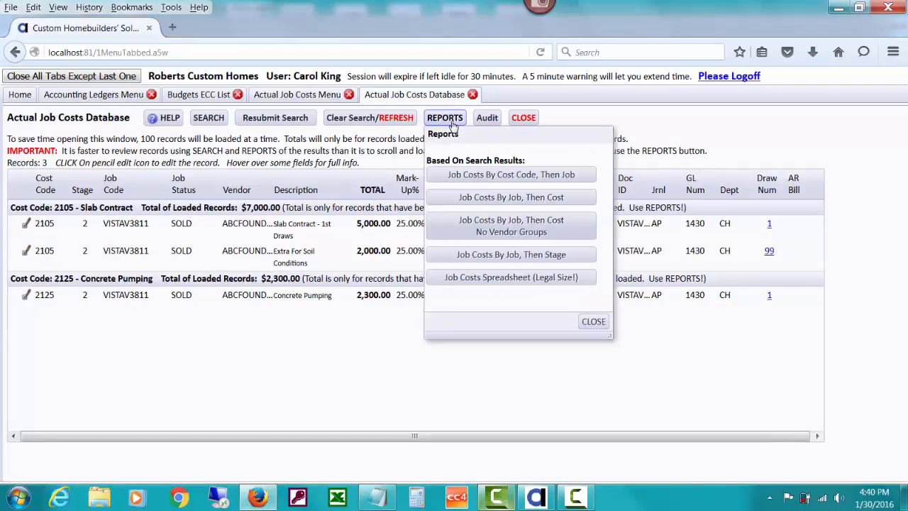
click(595, 321)
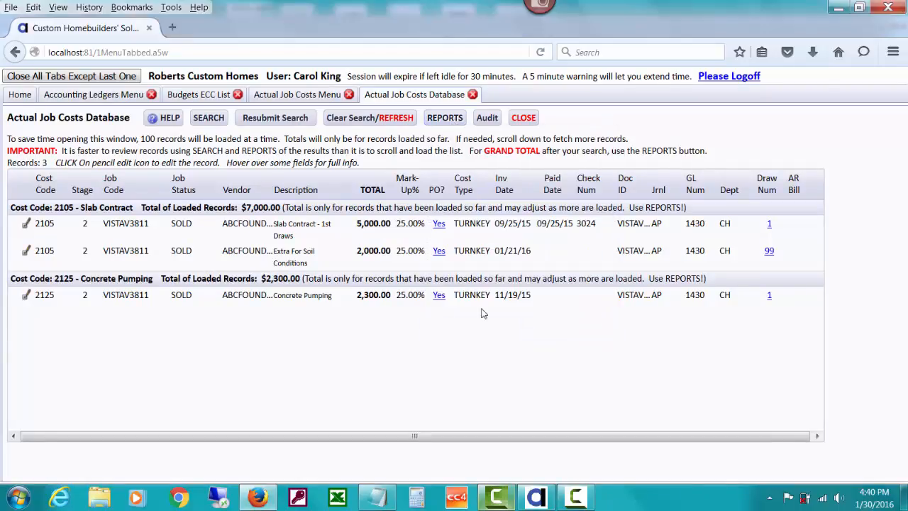
Reopen the search criteria, reset the vendor to No Selection with job VISTAV3811 kept, and read the search tips for fields
click(206, 118)
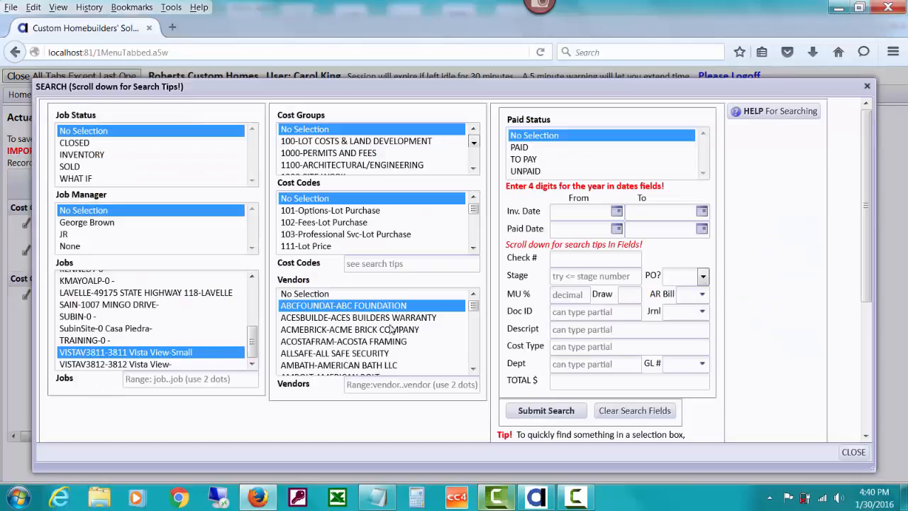
click(387, 295)
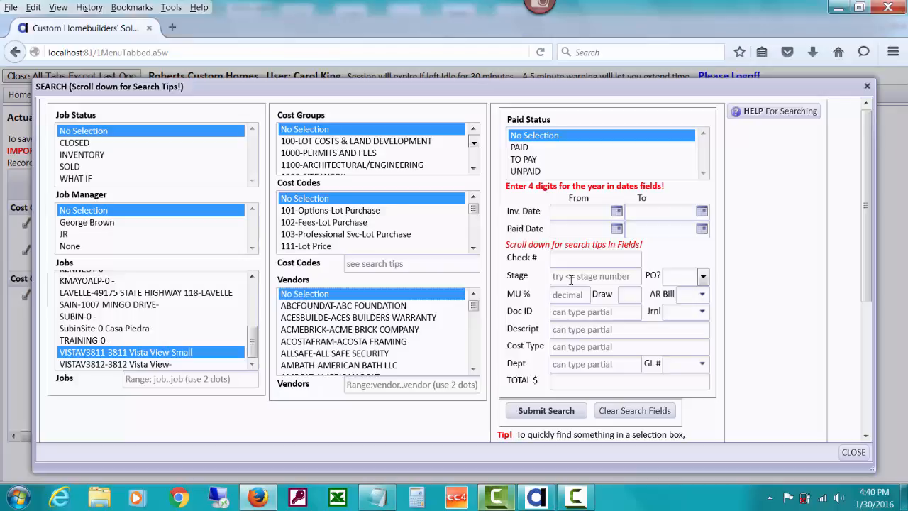
click(571, 280)
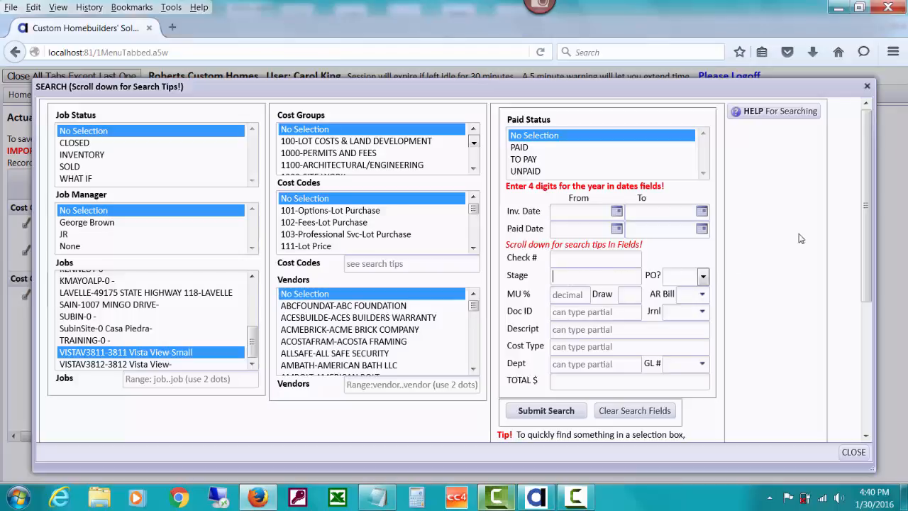
drag(865, 254, 868, 334)
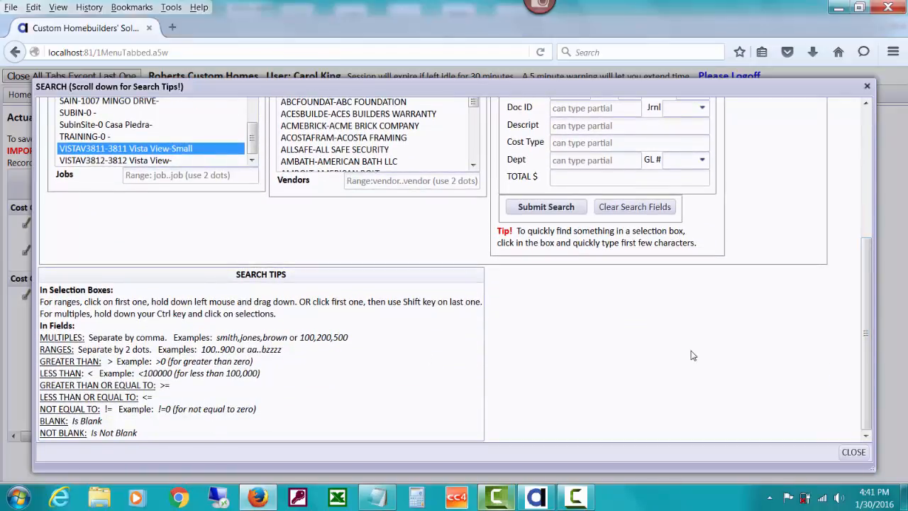
drag(867, 369, 848, 257)
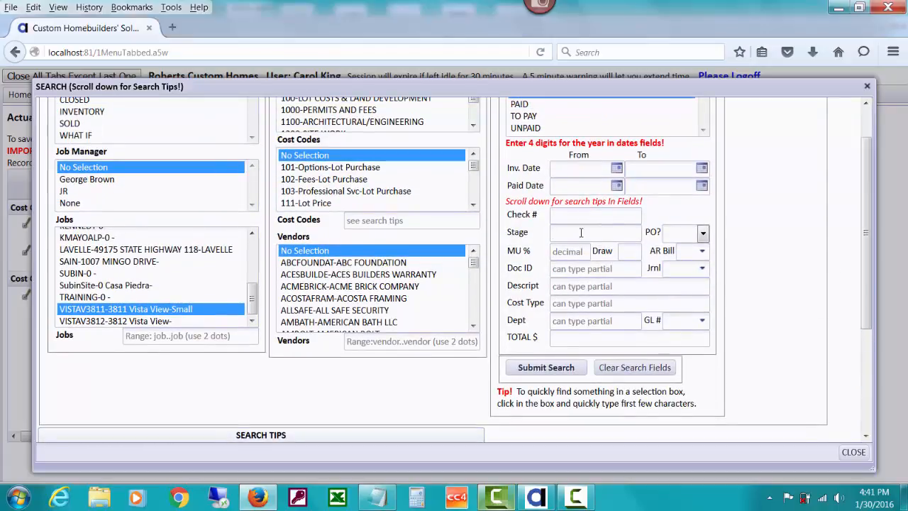
drag(865, 264, 866, 221)
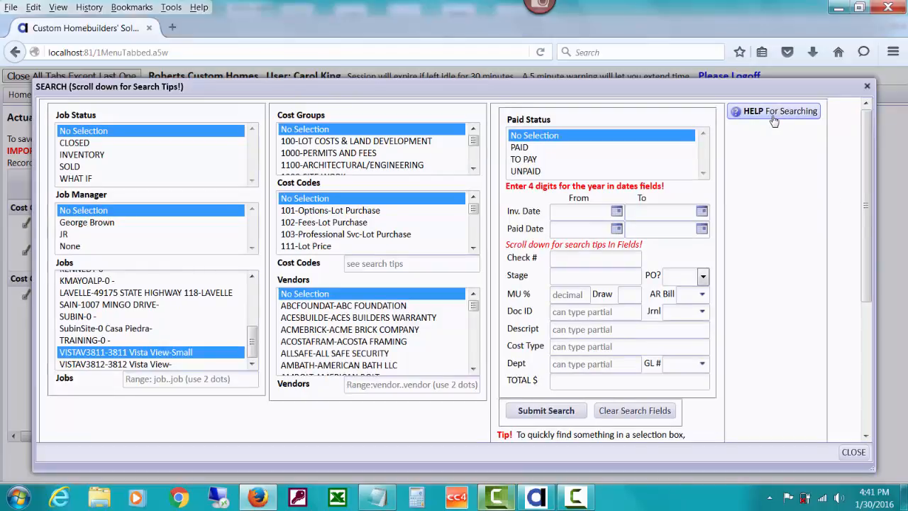
Search the job's actual costs for stage <=3 and look through the resulting cost records
click(553, 276)
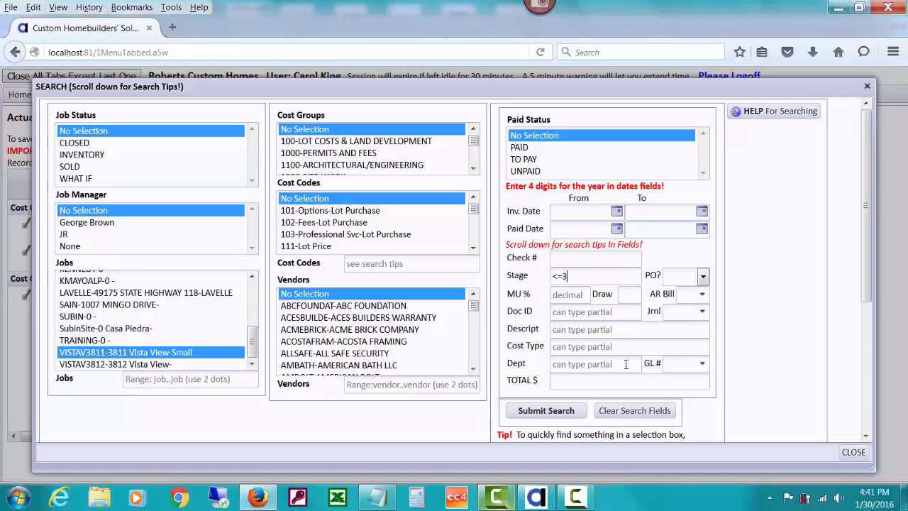
click(560, 412)
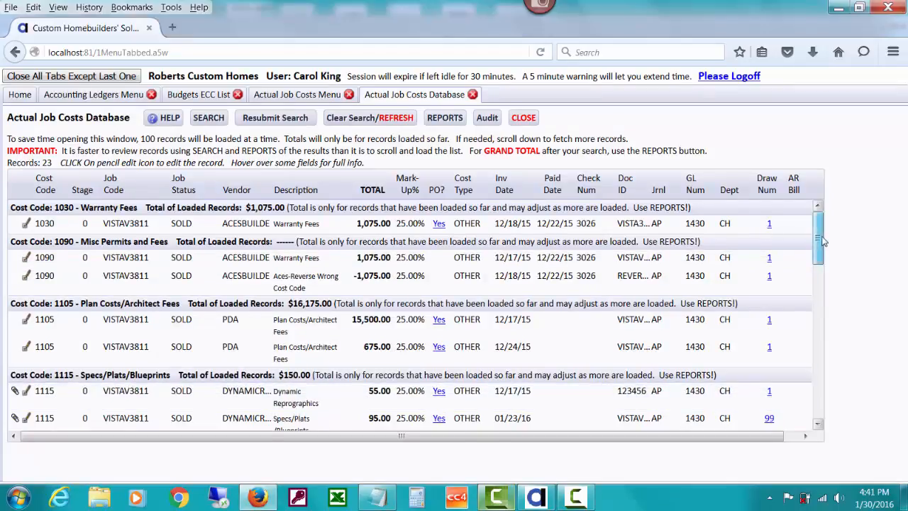
scroll(822, 241, down, 5)
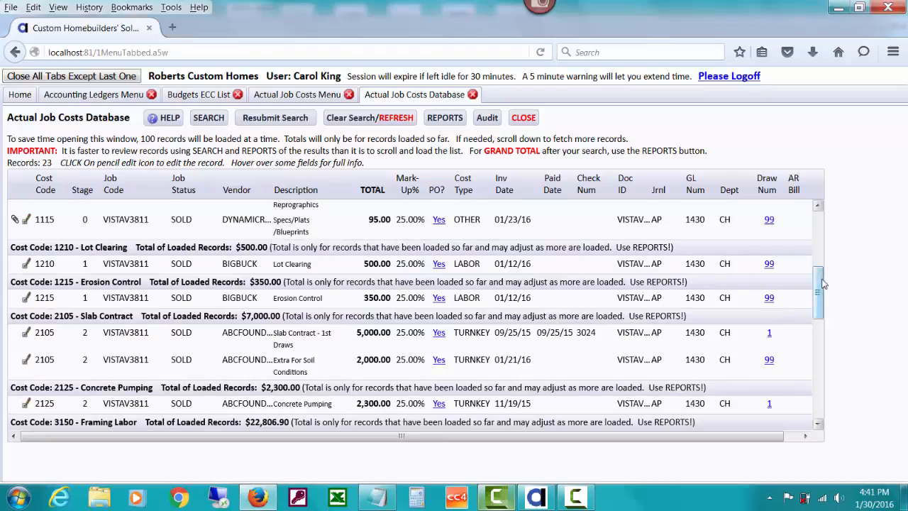
drag(821, 291, 844, 394)
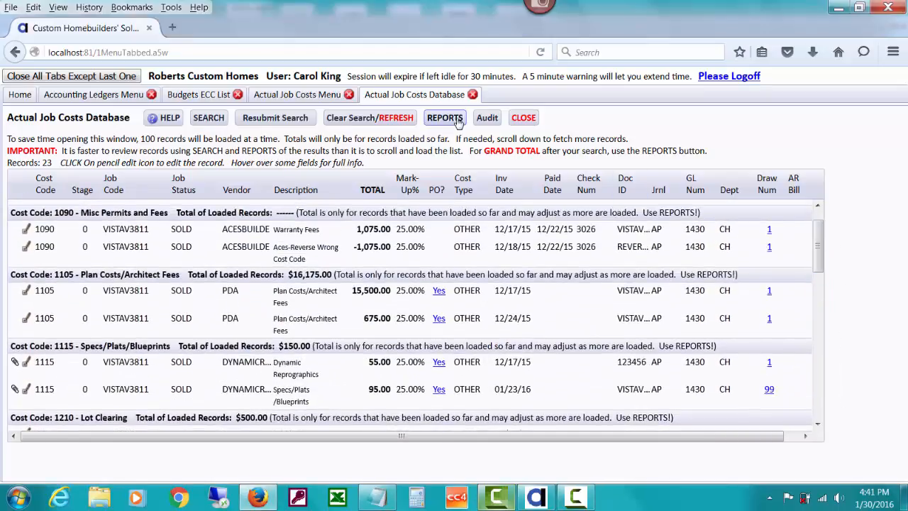
Open the Job Costs By Job, Then Stage report, examine its stage subtotals, report total and filters, and close it
click(445, 117)
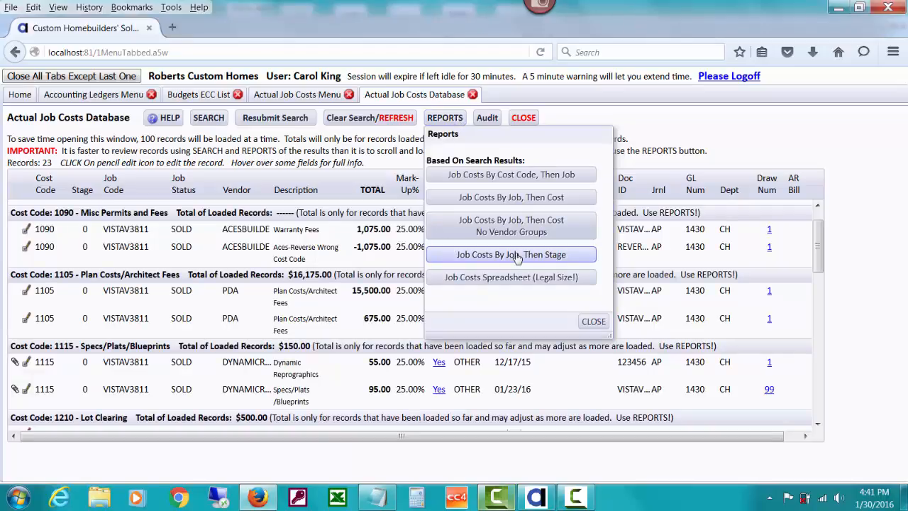
click(543, 254)
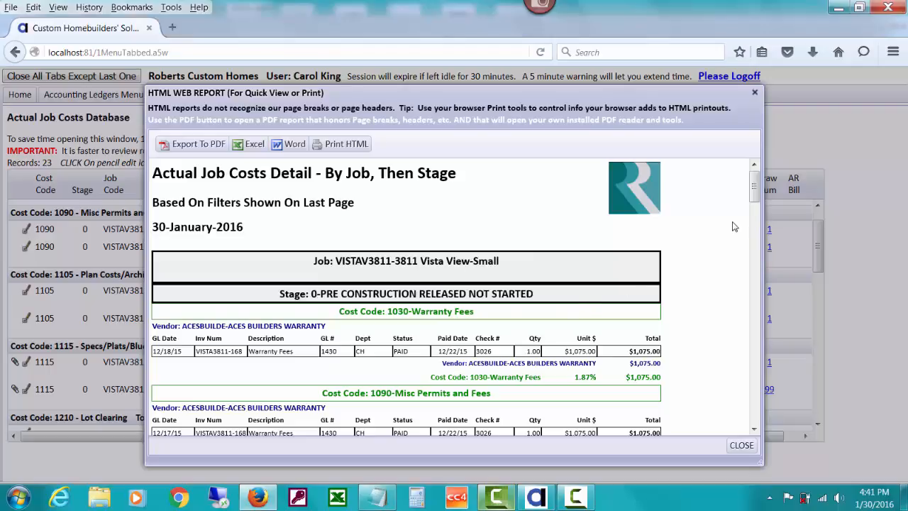
drag(754, 192, 761, 284)
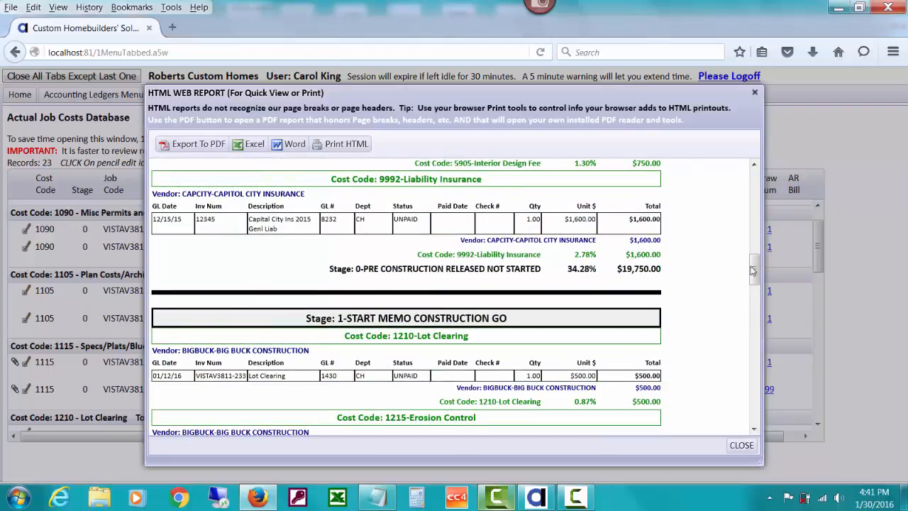
drag(757, 272, 770, 412)
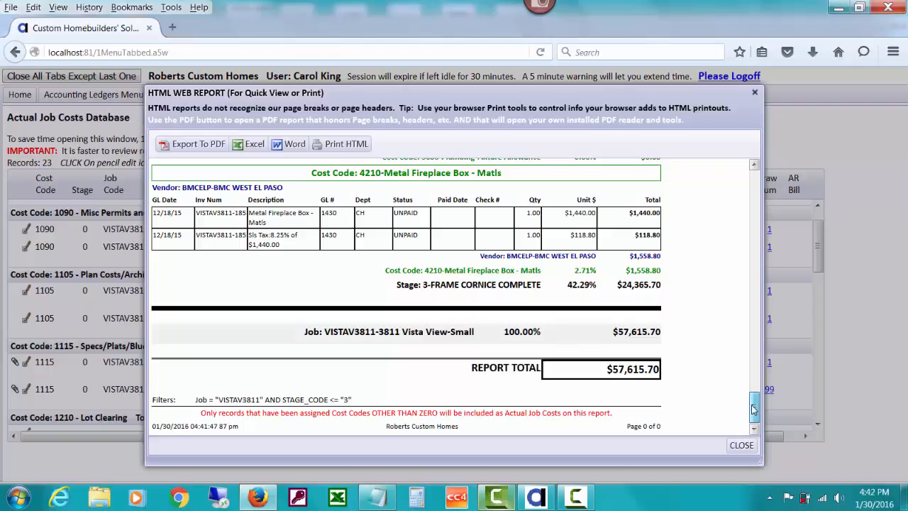
drag(754, 408, 745, 183)
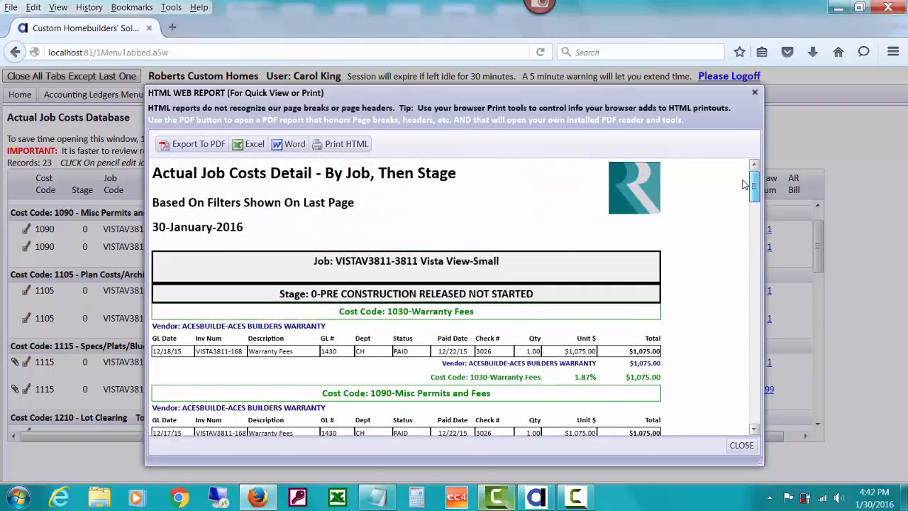
click(742, 446)
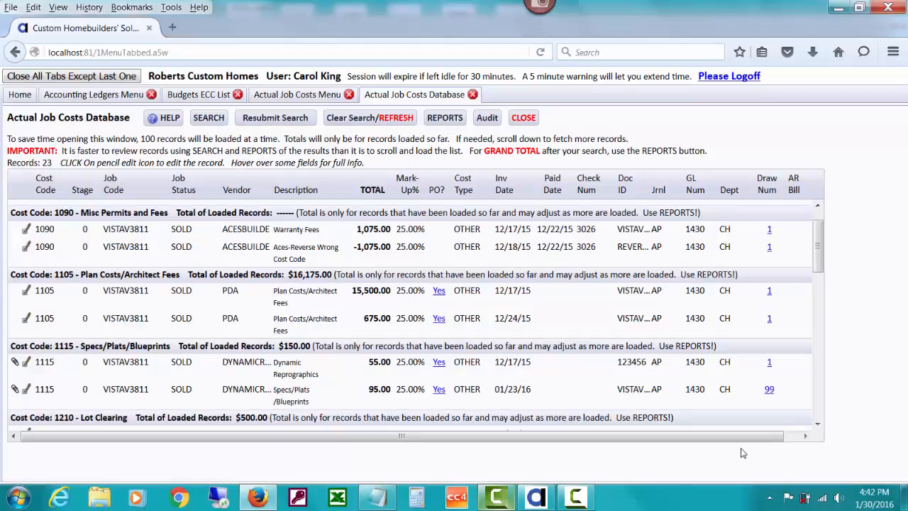
Open the legal-size Job Costs Spreadsheet report and examine its full set of columns and cost groups
click(440, 118)
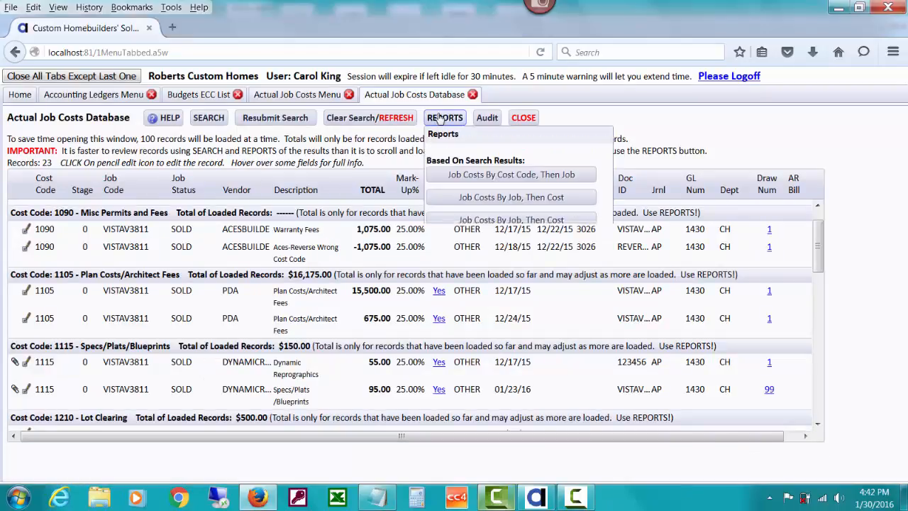
click(454, 331)
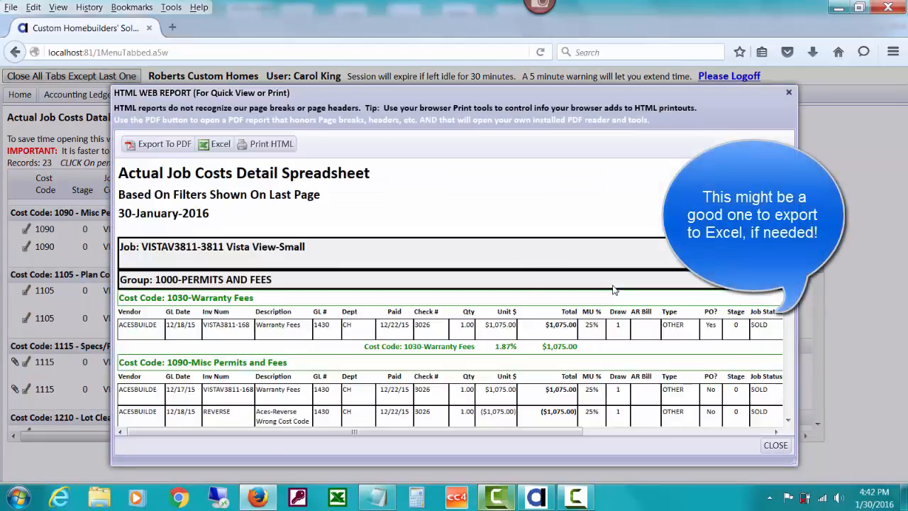
drag(352, 431, 586, 436)
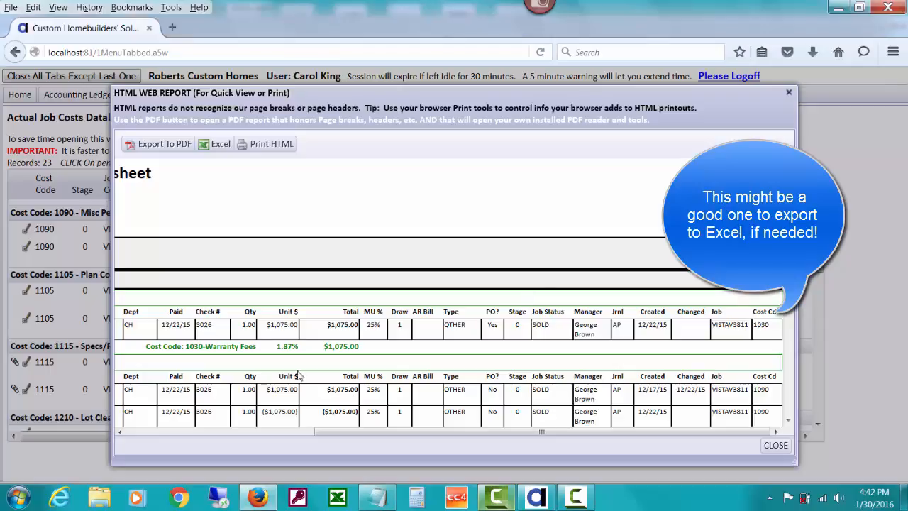
drag(403, 426, 317, 430)
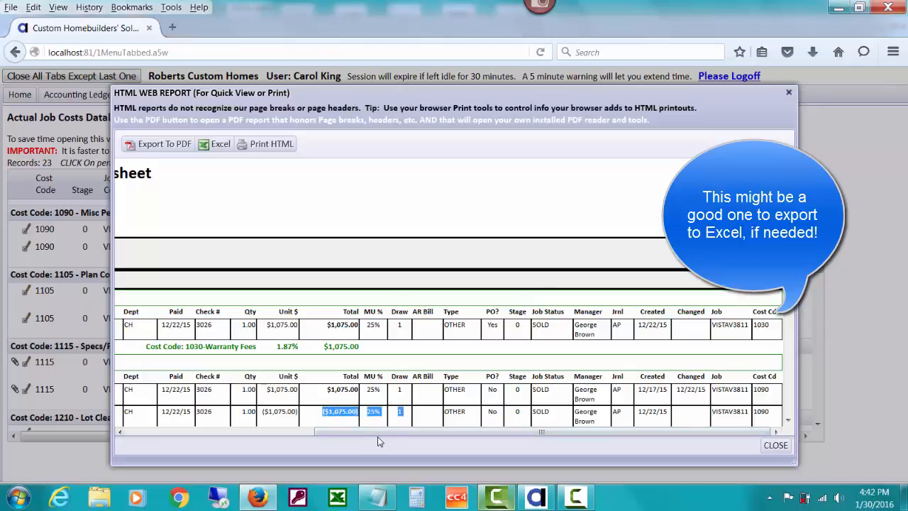
drag(378, 433, 153, 434)
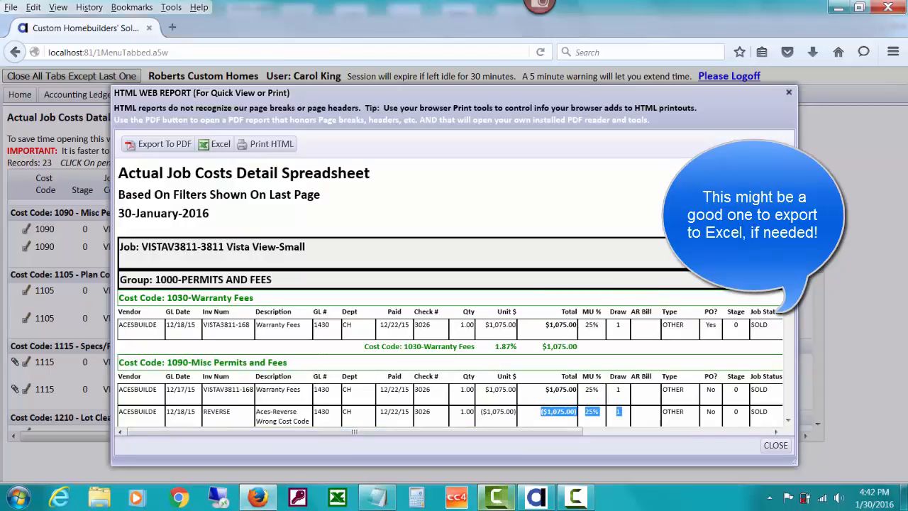
scroll(214, 177, down, 6)
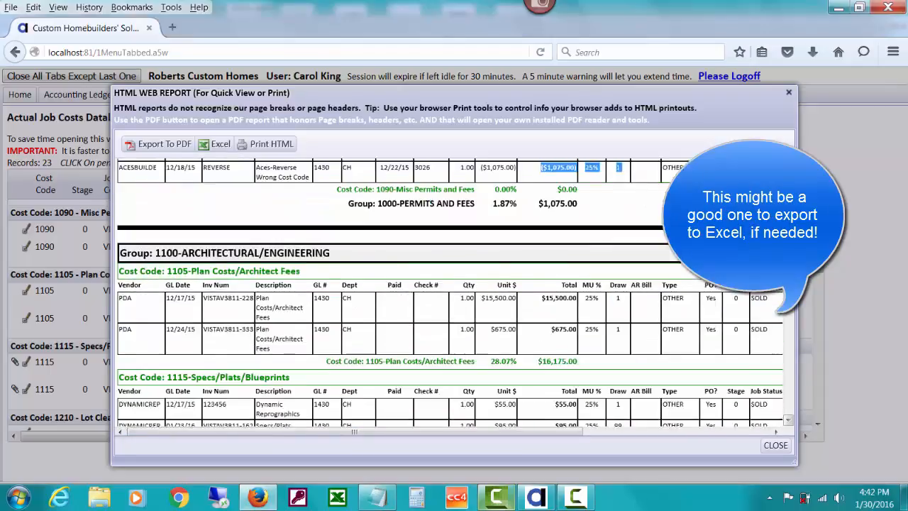
Export the job costs spreadsheet report to PDF and open the file in Adobe Acrobat
click(188, 145)
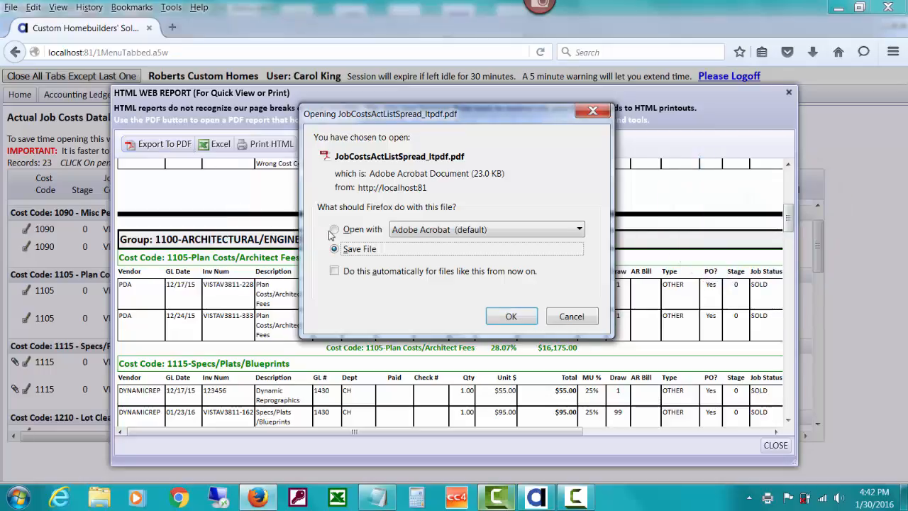
click(335, 230)
click(501, 322)
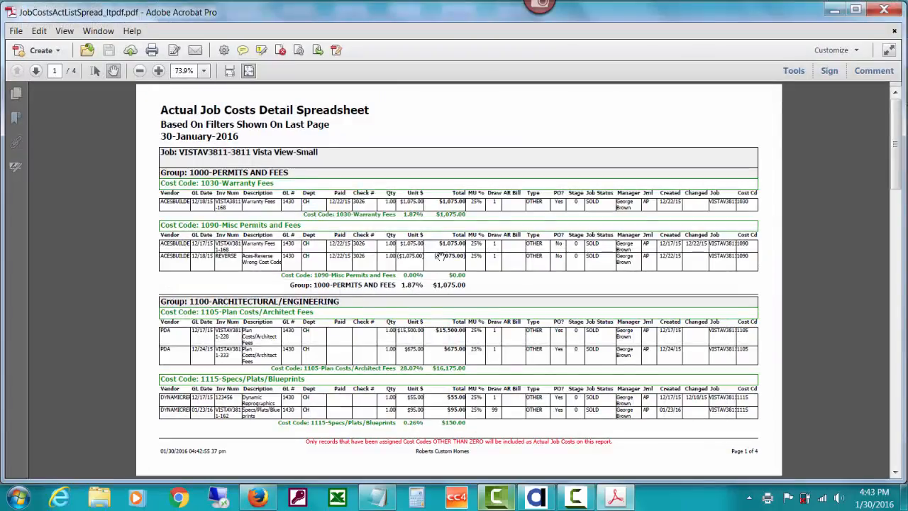
Set the PDF's print orientation to Landscape, check the paper size in the page setup, and cancel printing
click(152, 50)
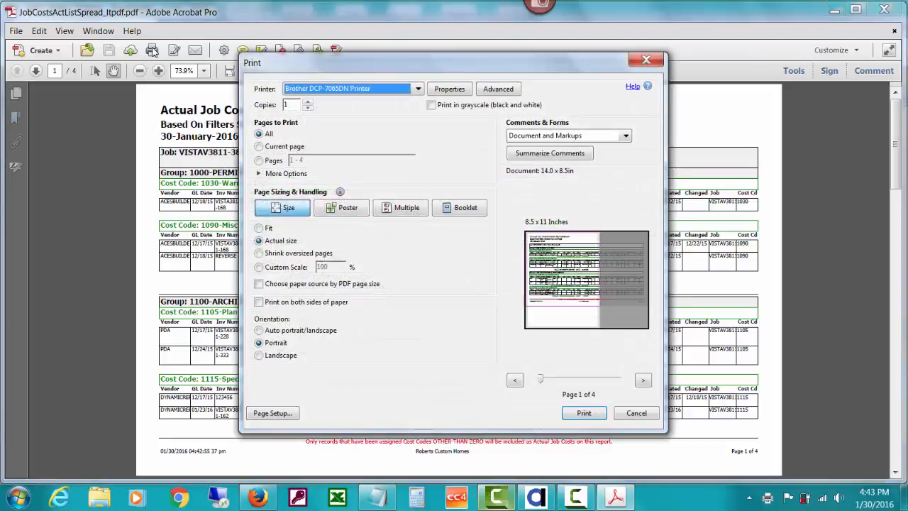
click(260, 356)
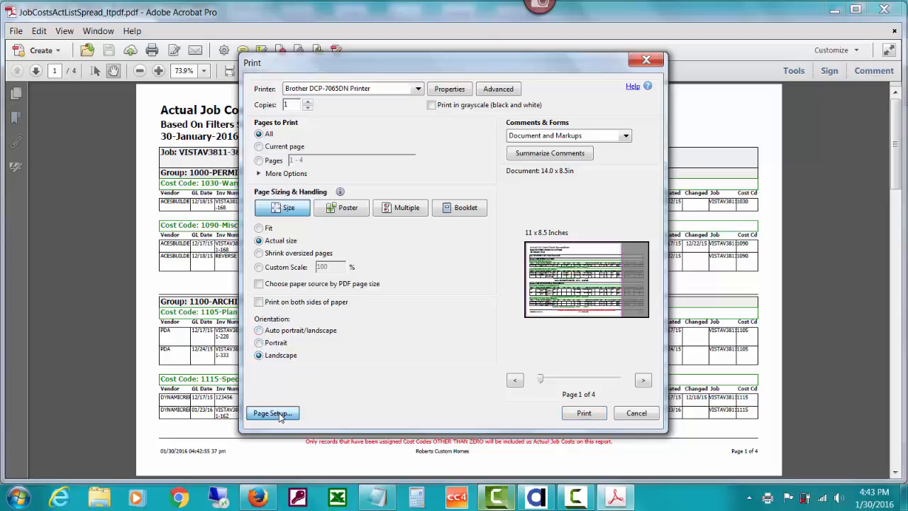
click(273, 413)
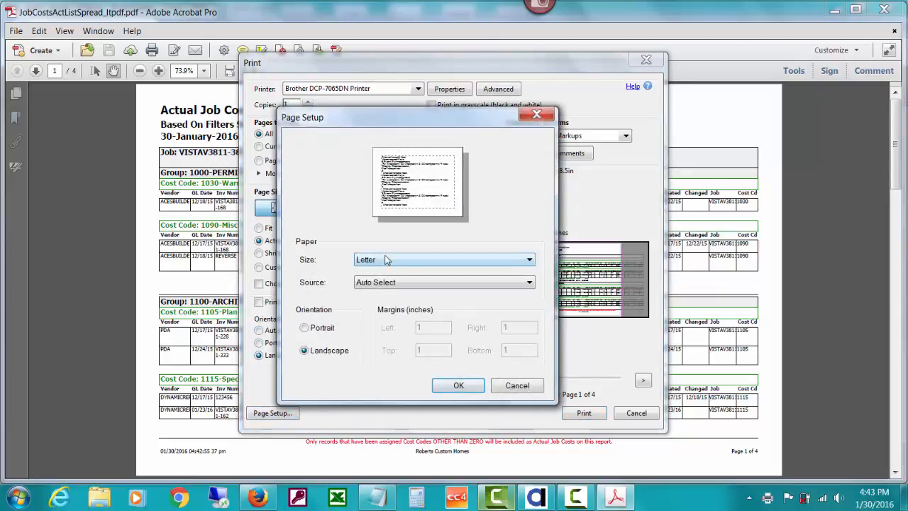
click(517, 385)
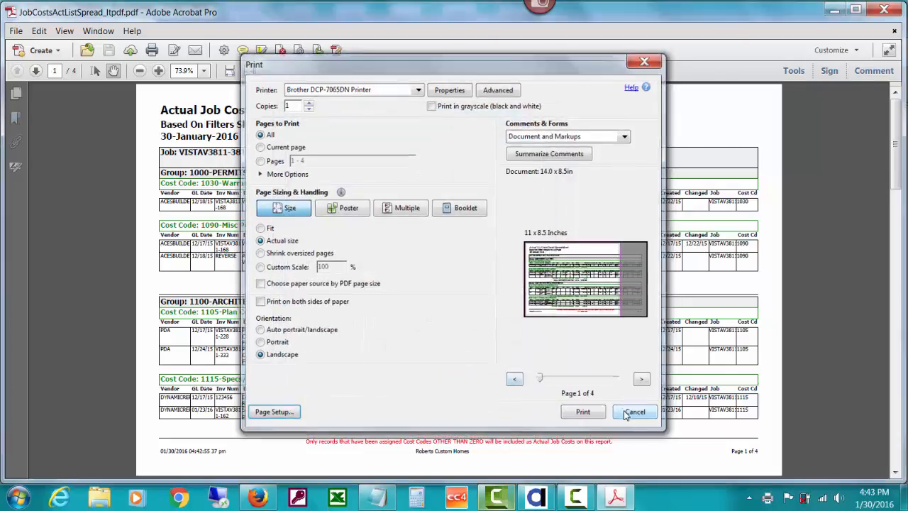
click(626, 413)
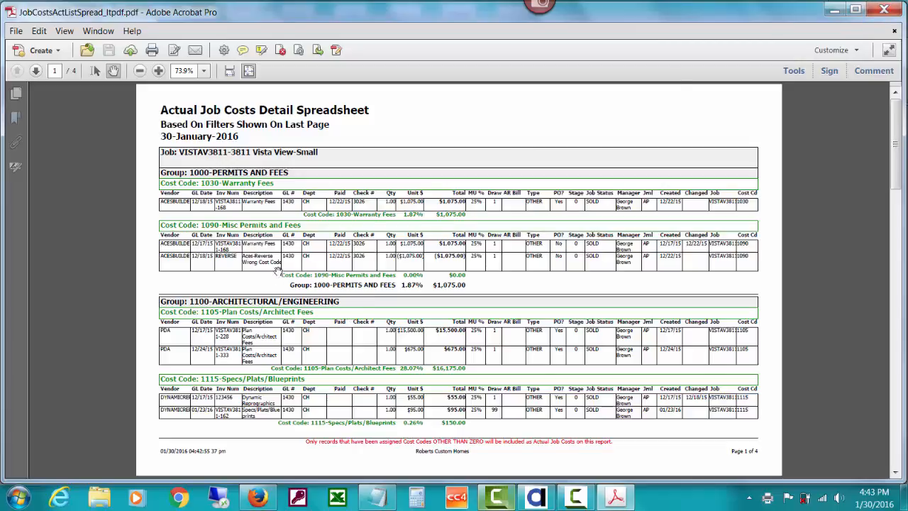
Page through the exported PDF to the report total and filters on page 4, and close both the PDF and the report
click(36, 70)
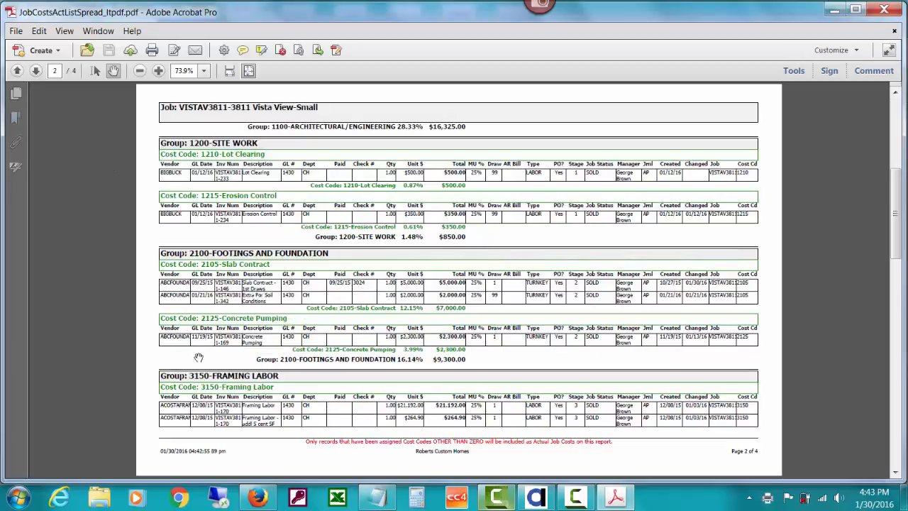
click(36, 71)
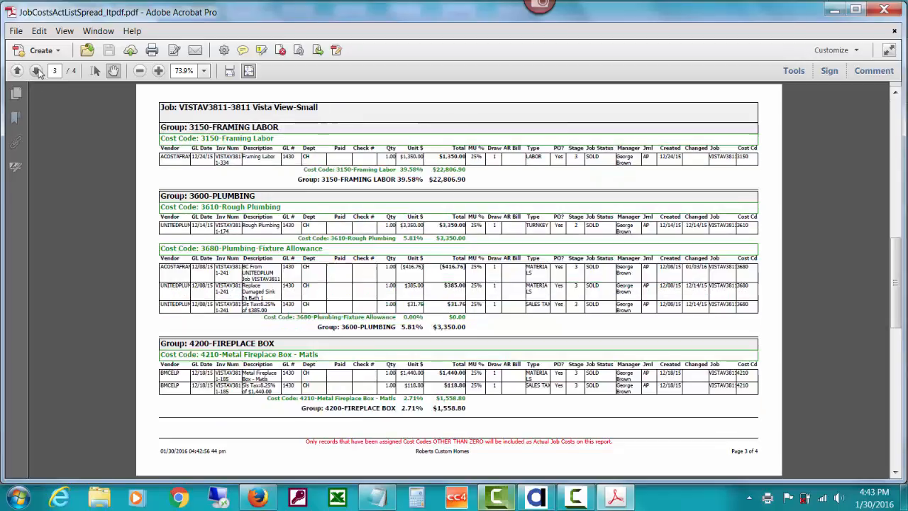
click(36, 71)
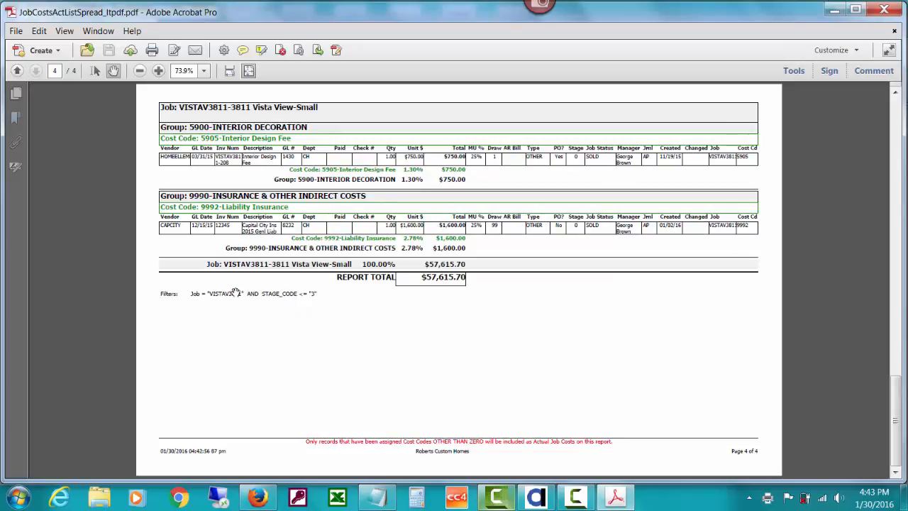
click(884, 13)
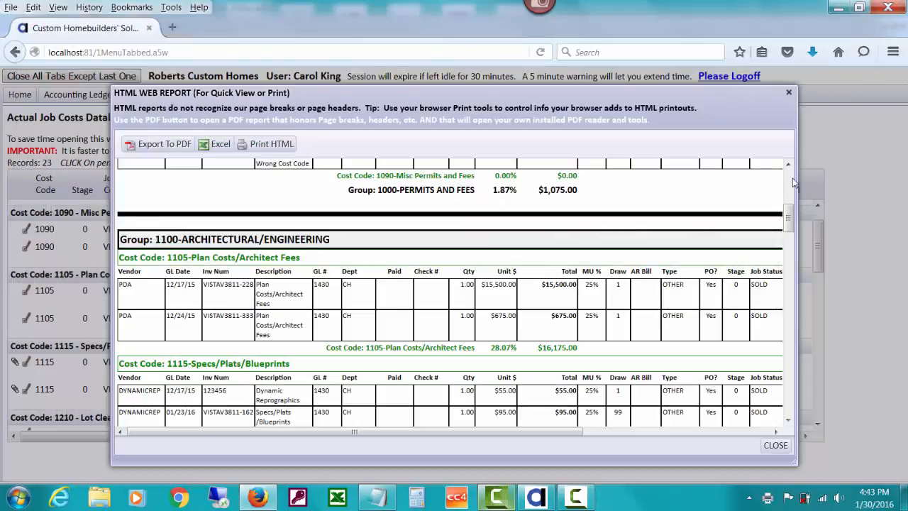
click(773, 445)
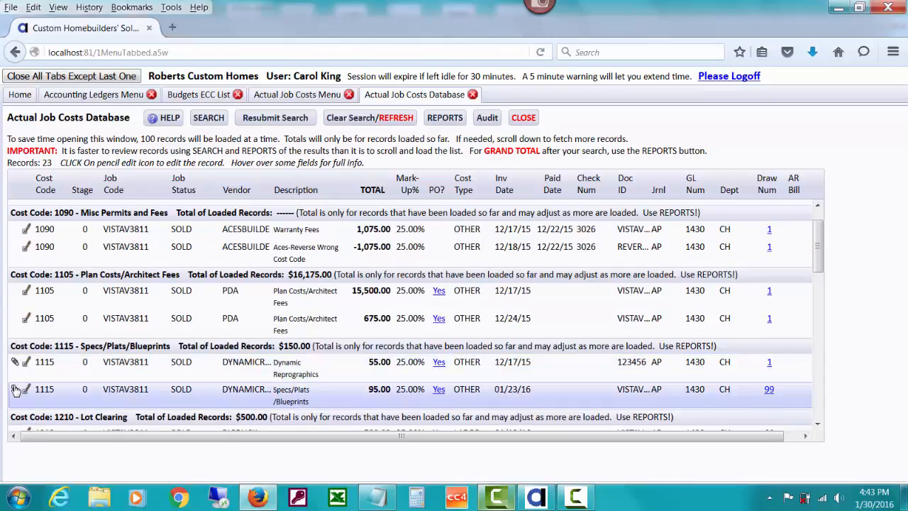
Open the PDF attached to the $95.00 Specs/Plats/Blueprints cost record, and close the document and its attachment window
click(15, 390)
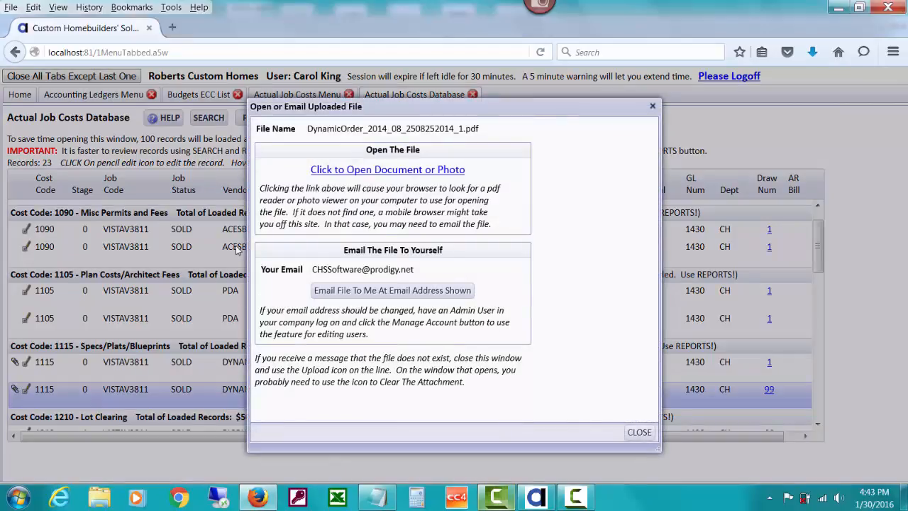
click(324, 173)
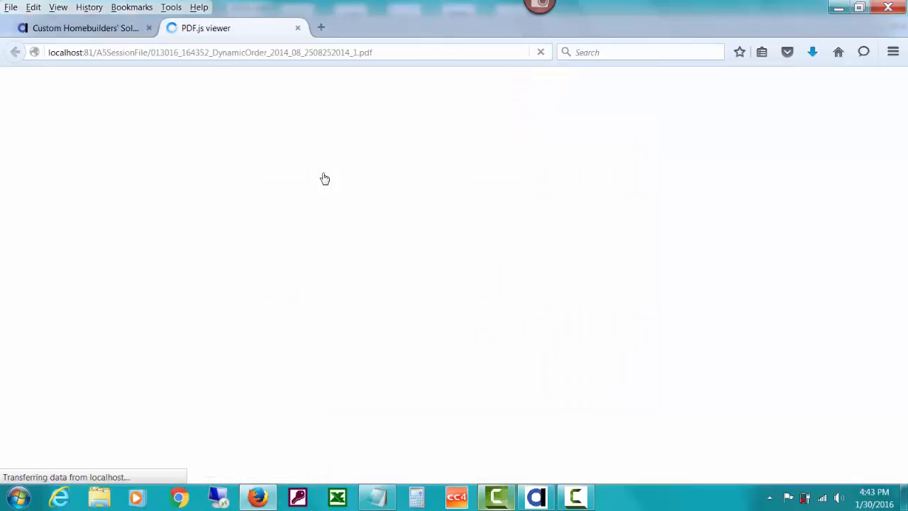
click(298, 28)
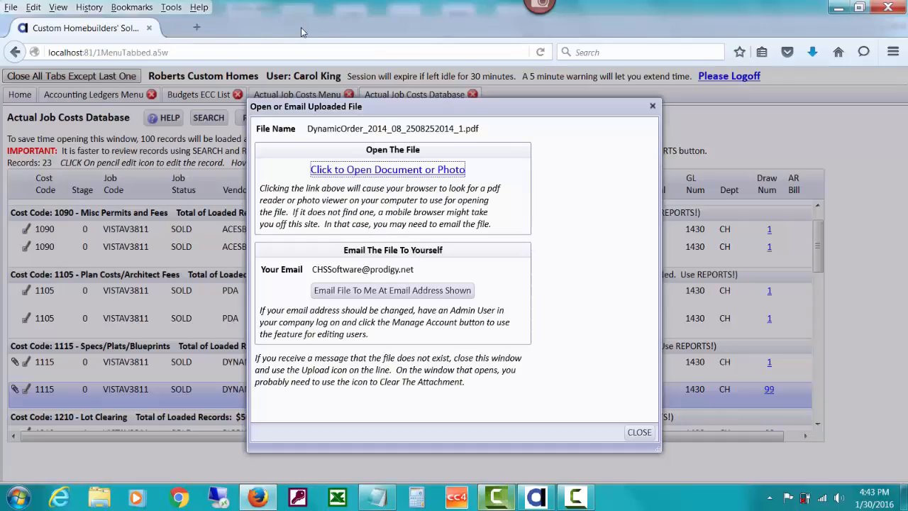
click(640, 433)
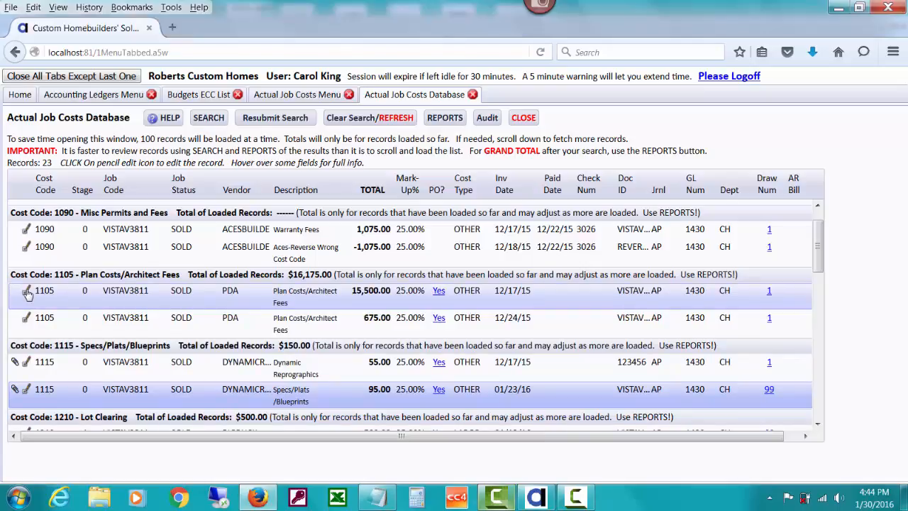
Open the $1,075.00 Warranty Fees record under cost code 1090, review its editable and info fields, and close it
click(27, 229)
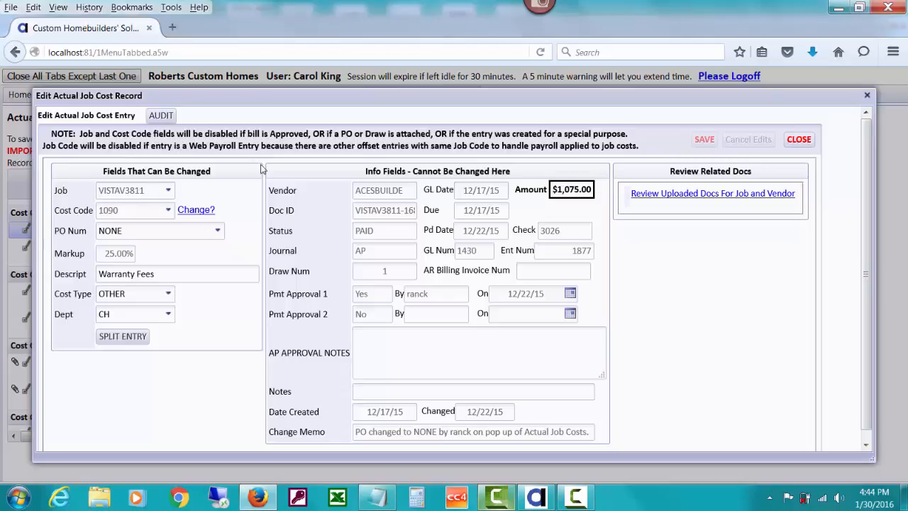
mouse_move(136, 252)
click(796, 140)
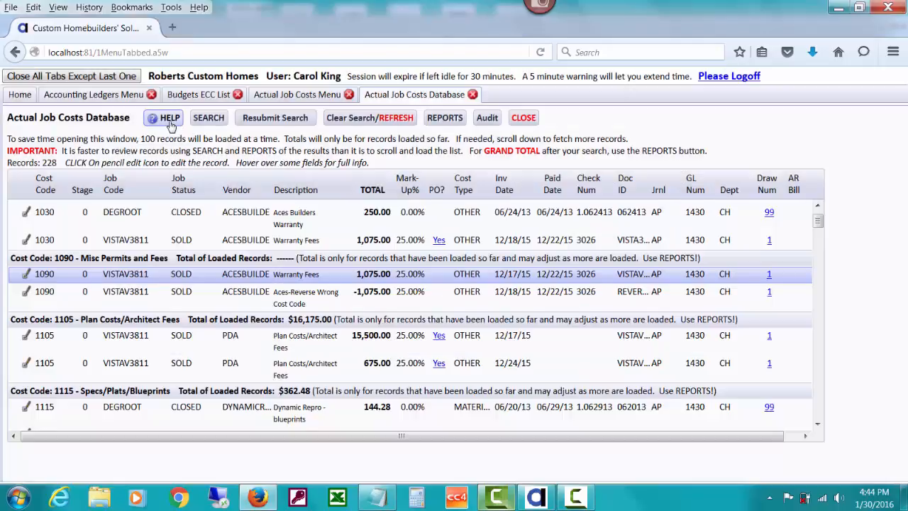
Open the help tutorials, review the videos and documents under QUICKLY REVIEW and EDIT JOB COSTS, and close the help
click(171, 125)
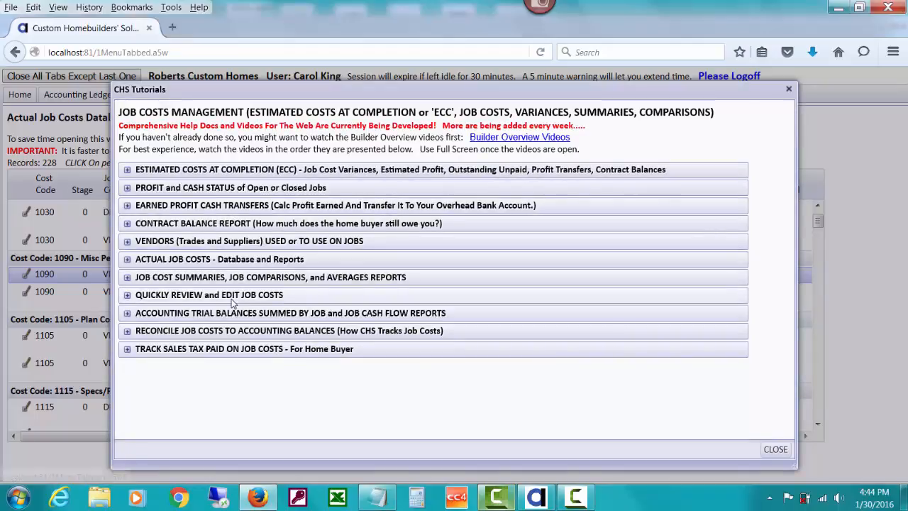
click(275, 301)
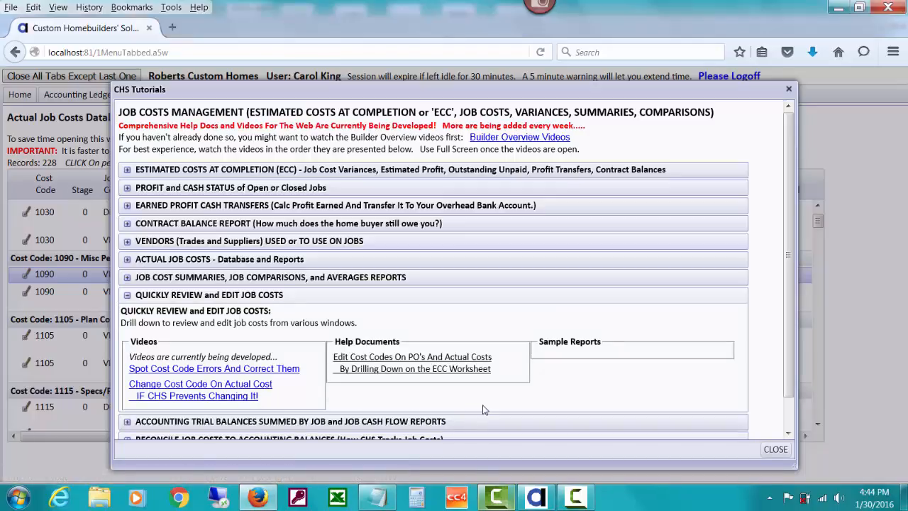
click(775, 450)
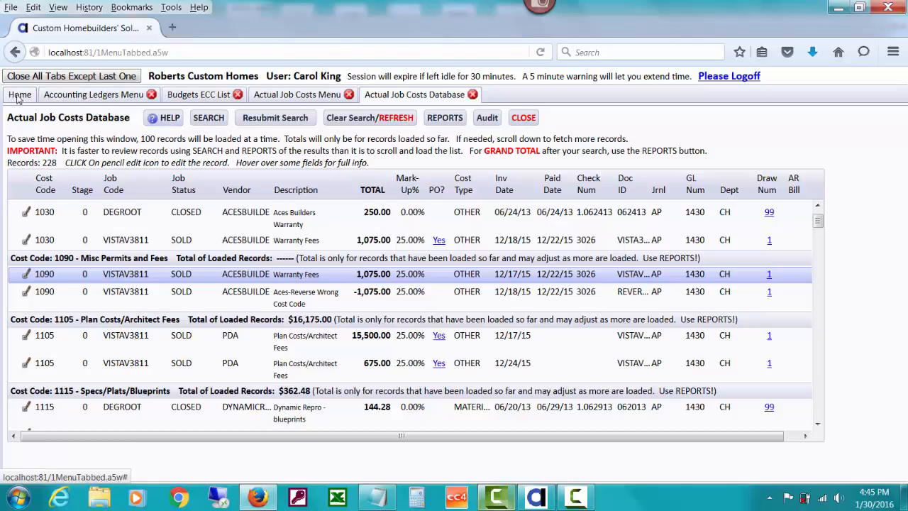
From the Posted Actual Job Costs Menu, select job VISTAV3811 and open the job costs database for that job only
click(270, 100)
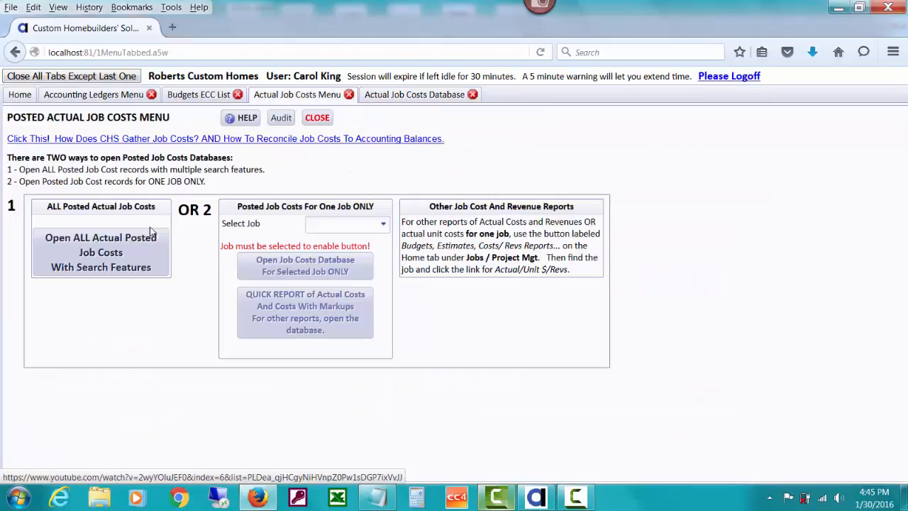
click(383, 224)
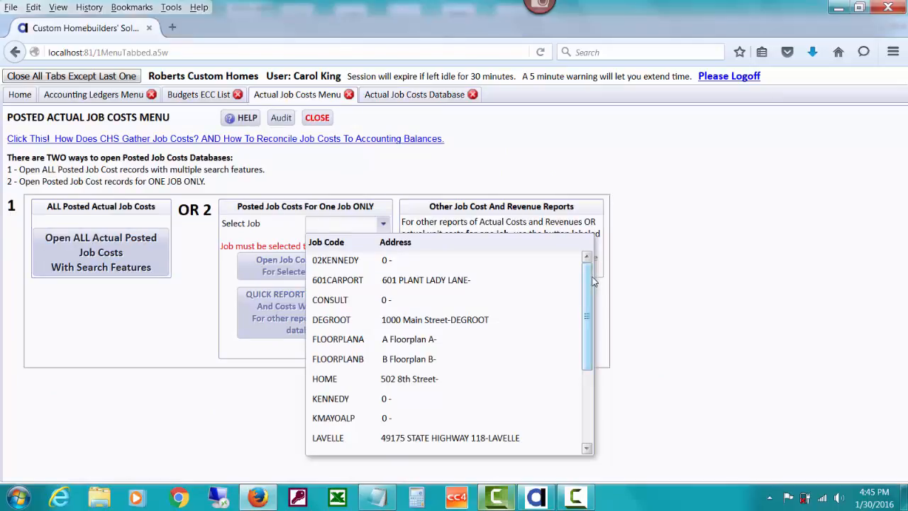
drag(591, 279, 591, 352)
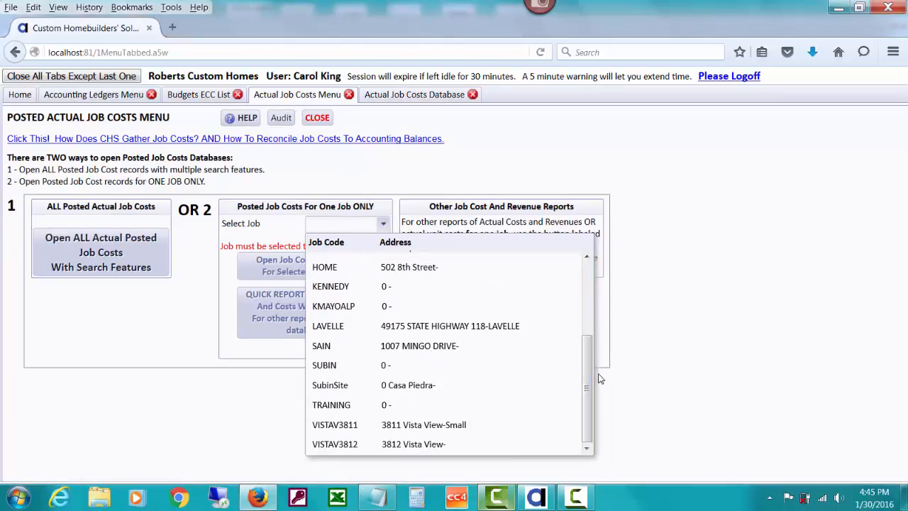
click(430, 424)
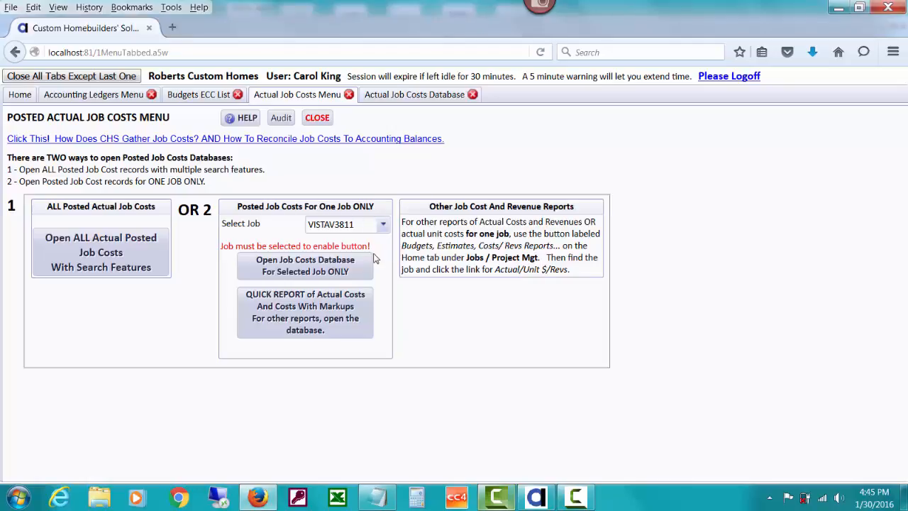
click(328, 267)
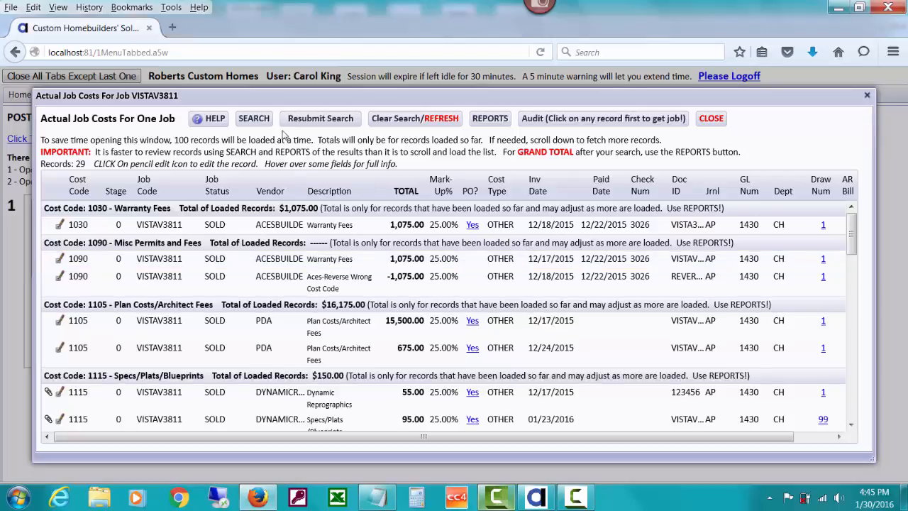
Search the job's costs for vendor ABCFOUNDAT-ABC FOUNDATION, and clear and resubmit that search
click(261, 117)
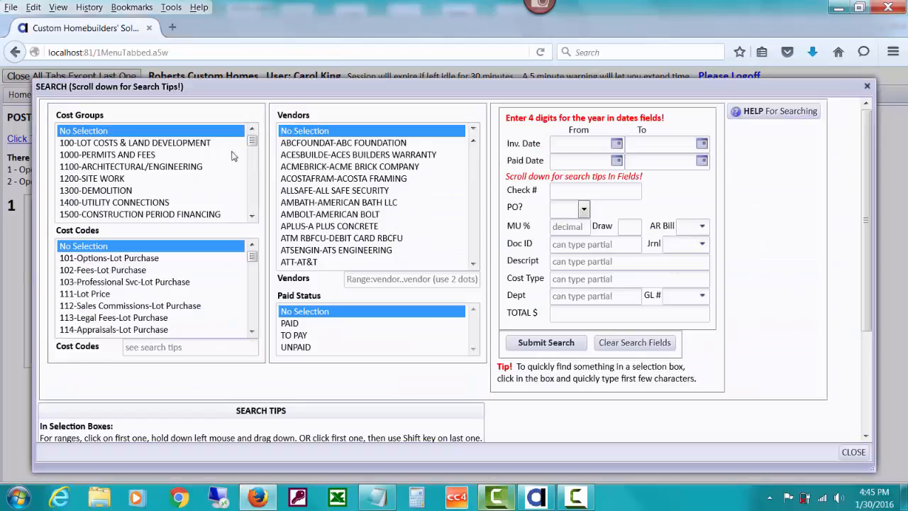
click(317, 144)
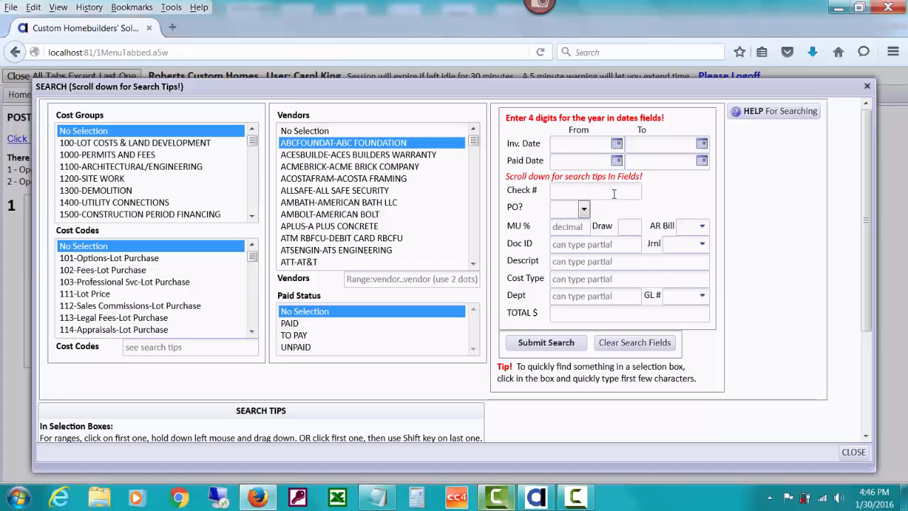
click(572, 343)
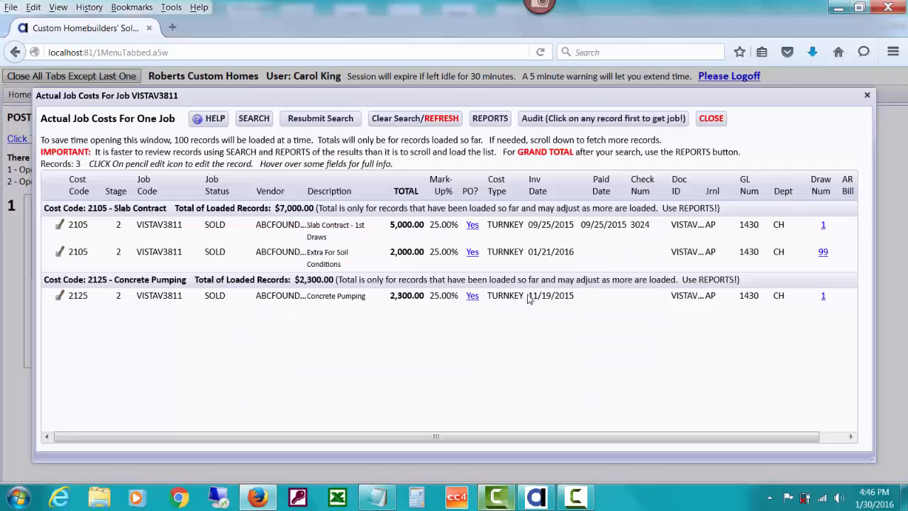
click(426, 120)
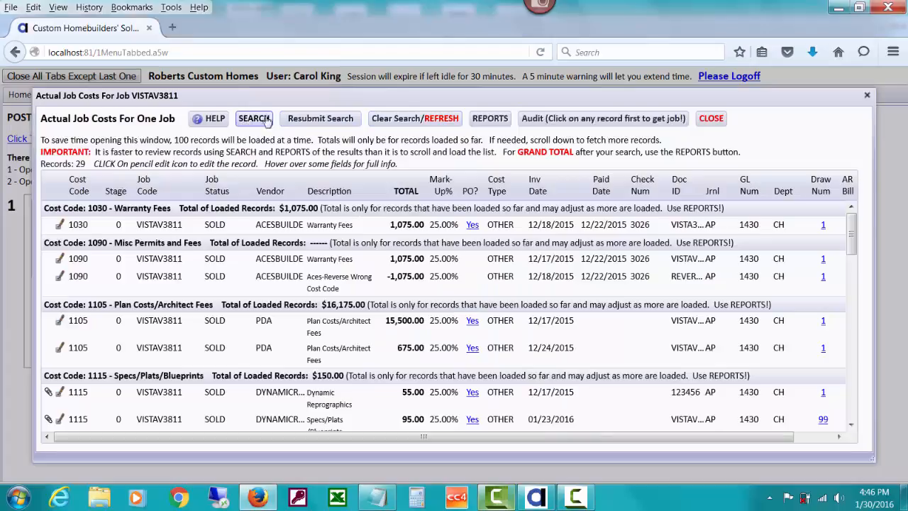
click(312, 121)
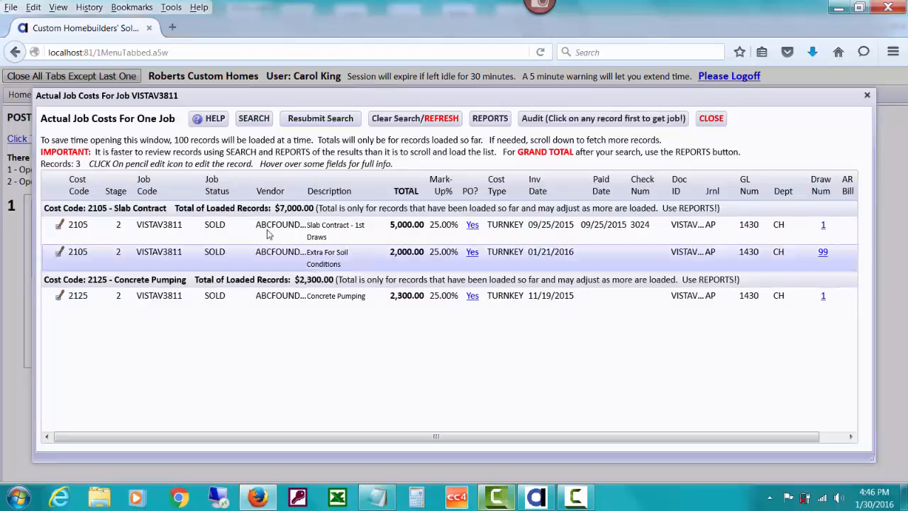
Review the reports available for the search results, and close the report list and the one-job database
click(502, 119)
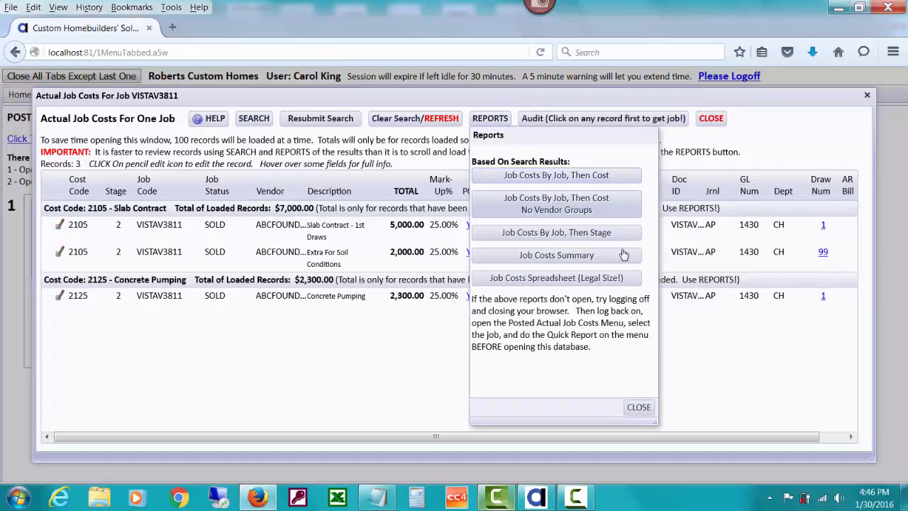
click(639, 408)
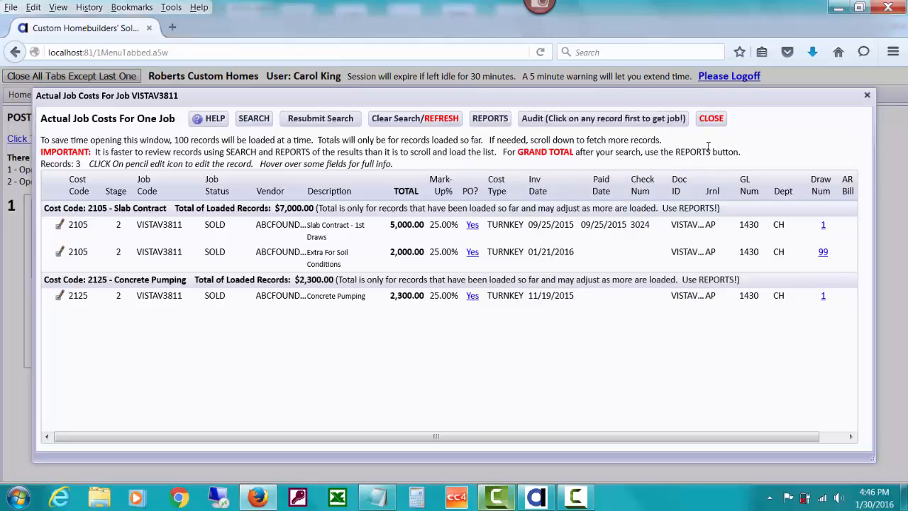
click(710, 119)
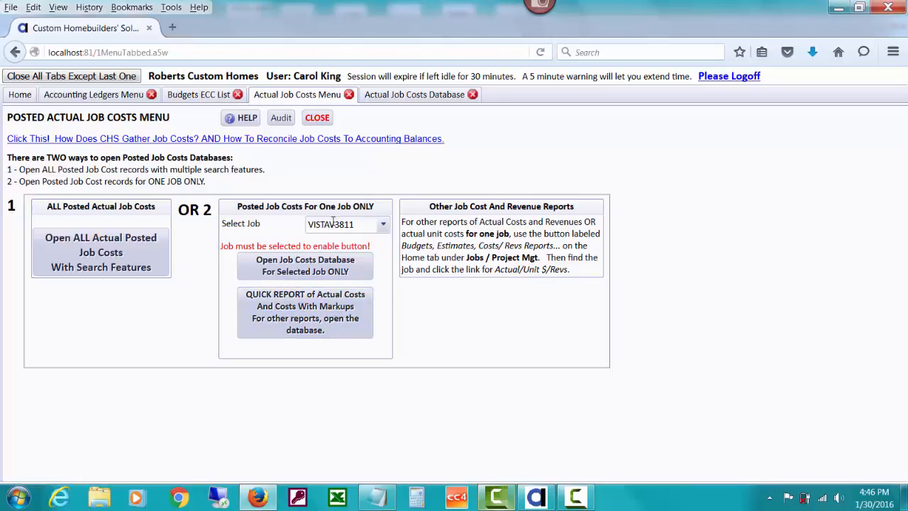
Run the Quick Report of actual and marked-up costs for VISTAV3811, review it through to the report total, and close it
click(310, 326)
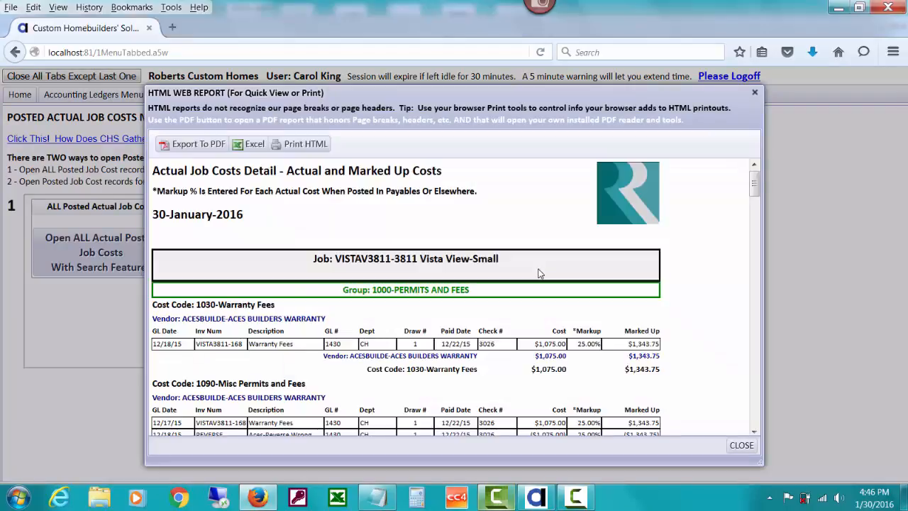
drag(757, 178, 757, 187)
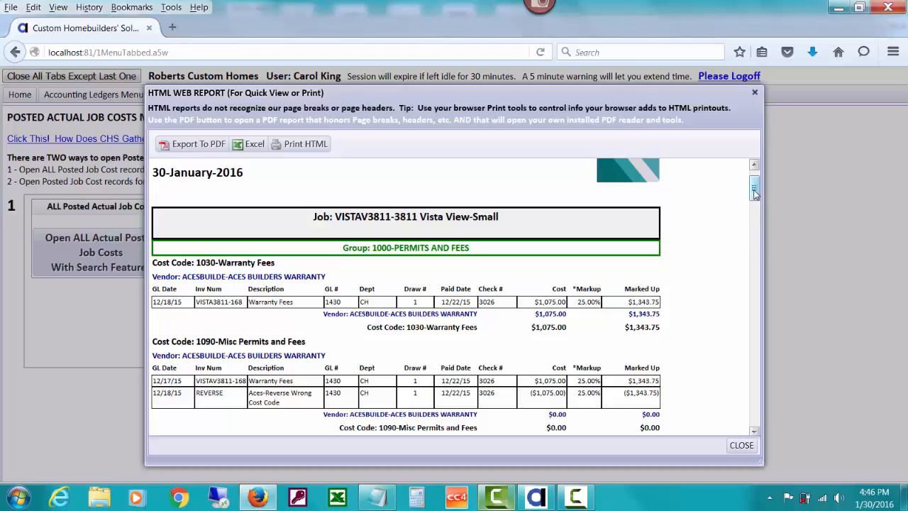
drag(755, 193, 762, 423)
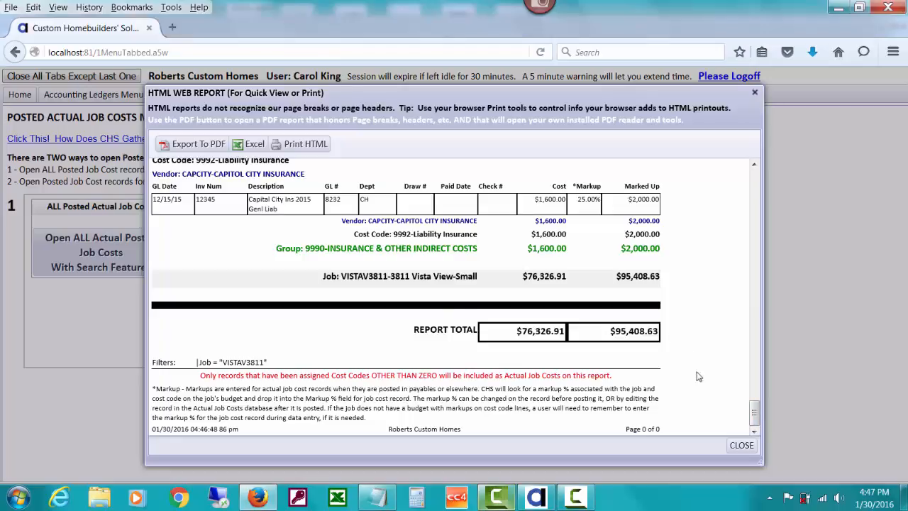
click(740, 446)
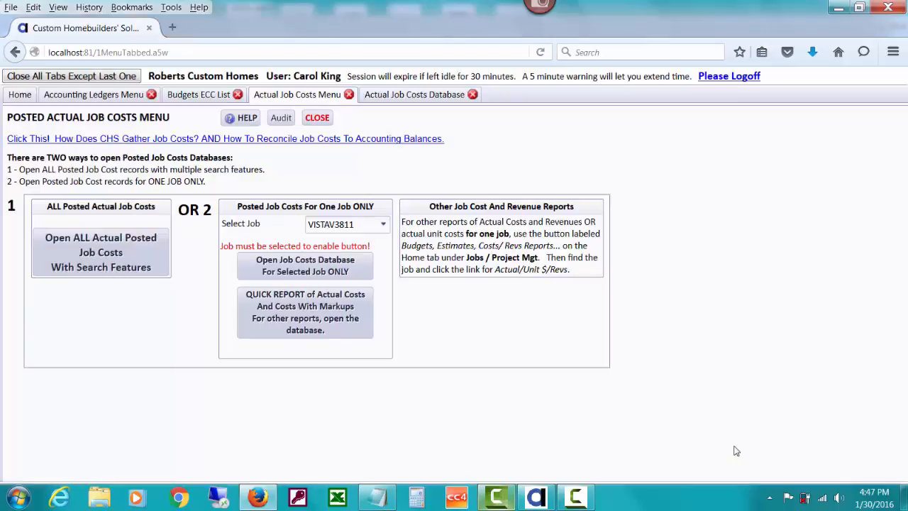